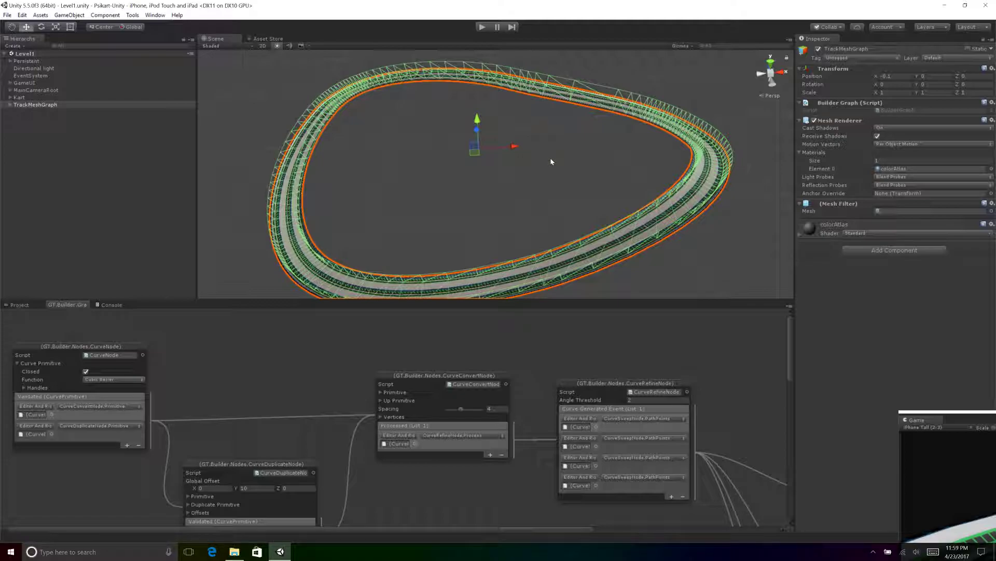
# Compare the scene objects in the hierarchy and select TrackMeshGraph to show its builder node graph.
pyautogui.keyDown('alt'); pyautogui.moveTo(551, 162); pyautogui.dragTo(487, 175); pyautogui.keyUp('alt')
pyautogui.click(36, 82)
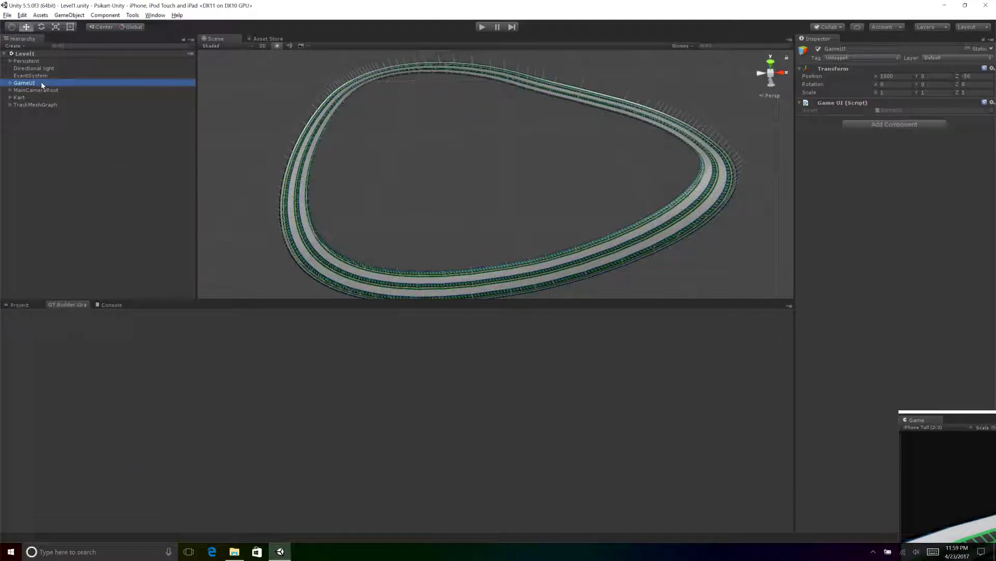
pyautogui.click(42, 68)
pyautogui.click(39, 91)
pyautogui.click(39, 104)
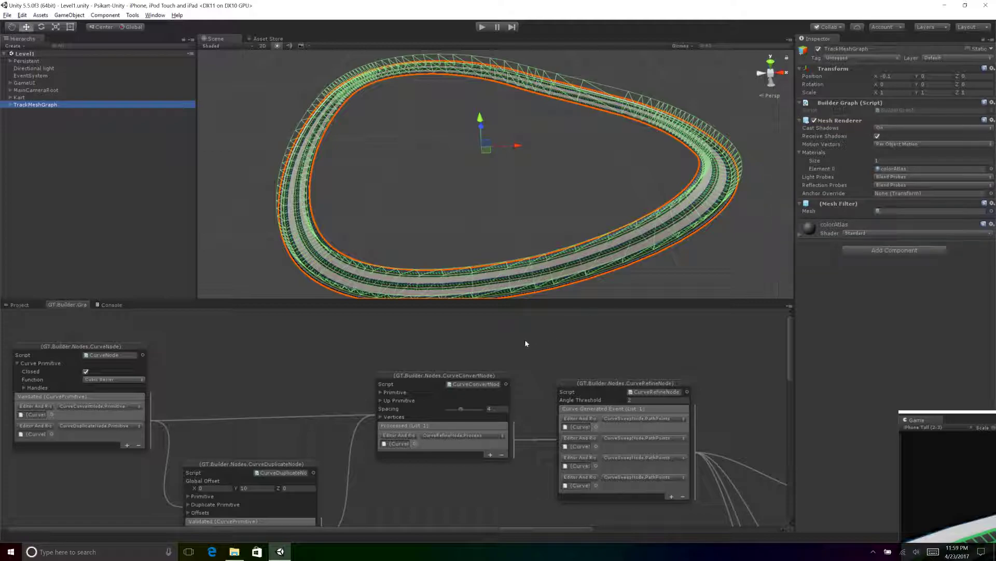
pyautogui.click(37, 90)
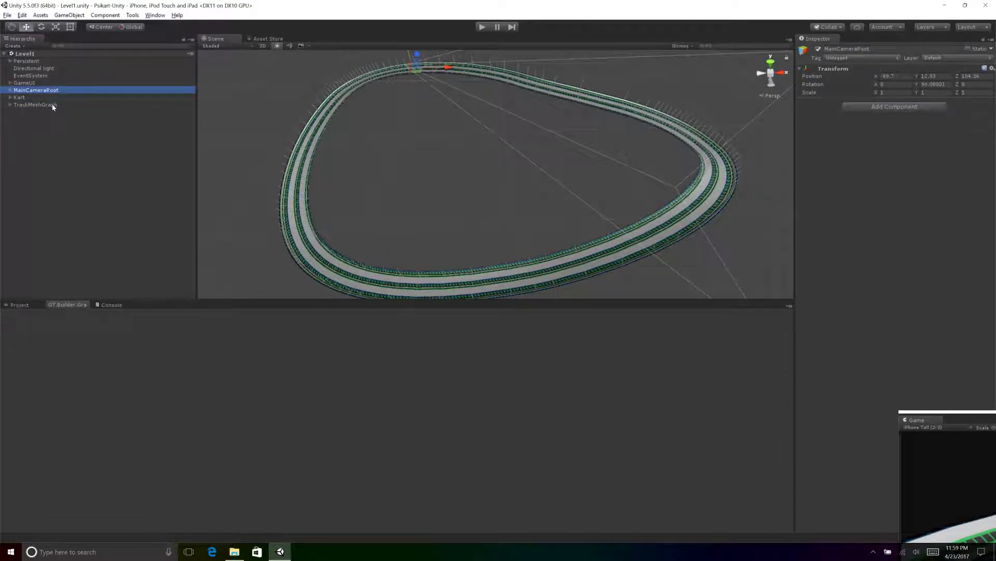
pyautogui.click(52, 106)
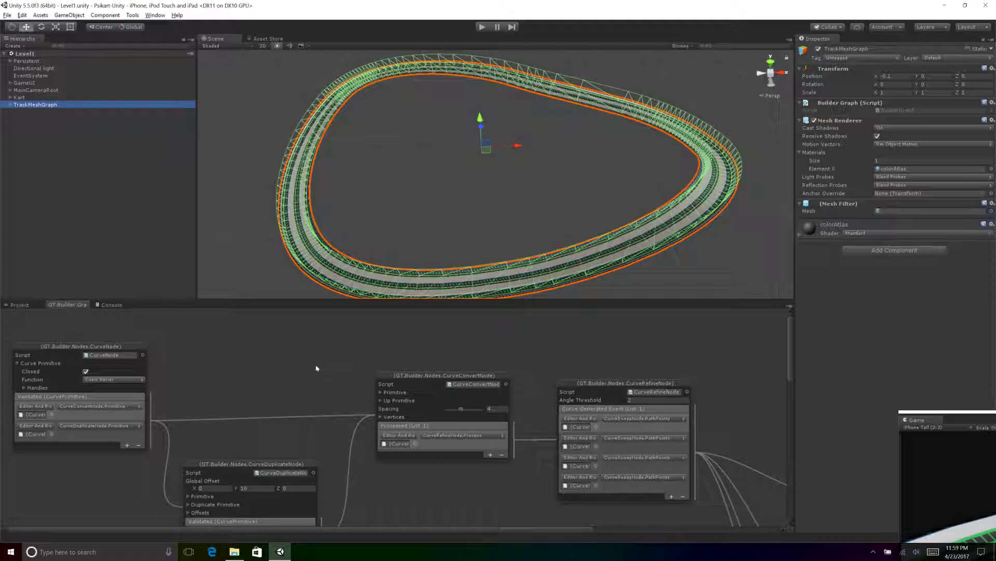
# Examine the chains of curve, convert, refine and sweep nodes throughout the TrackMeshGraph node graph.
pyautogui.moveTo(215, 366); pyautogui.dragTo(217, 309, button='middle')
pyautogui.moveTo(432, 412); pyautogui.dragTo(280, 368, button='middle')
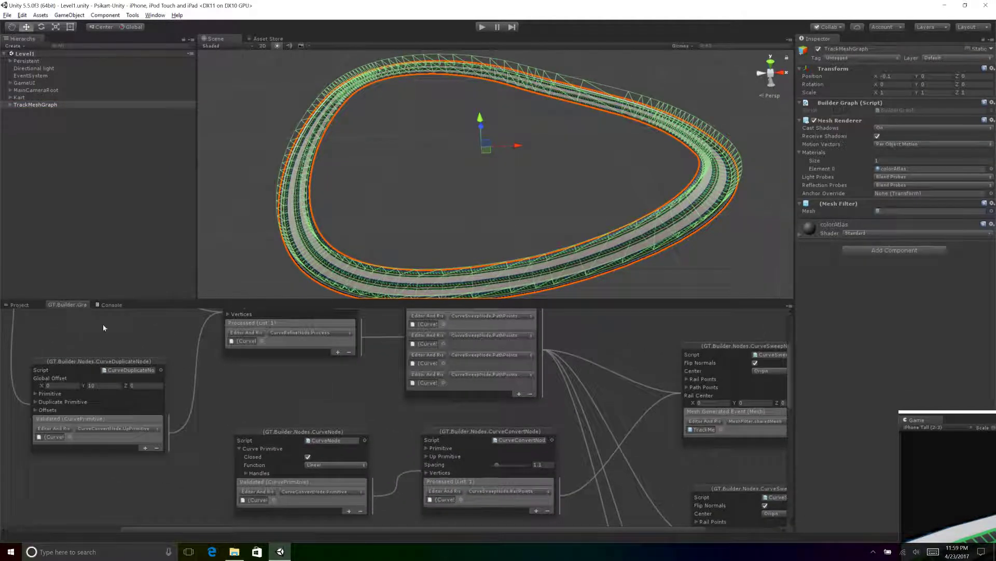
pyautogui.moveTo(406, 415); pyautogui.dragTo(197, 296, button='middle')
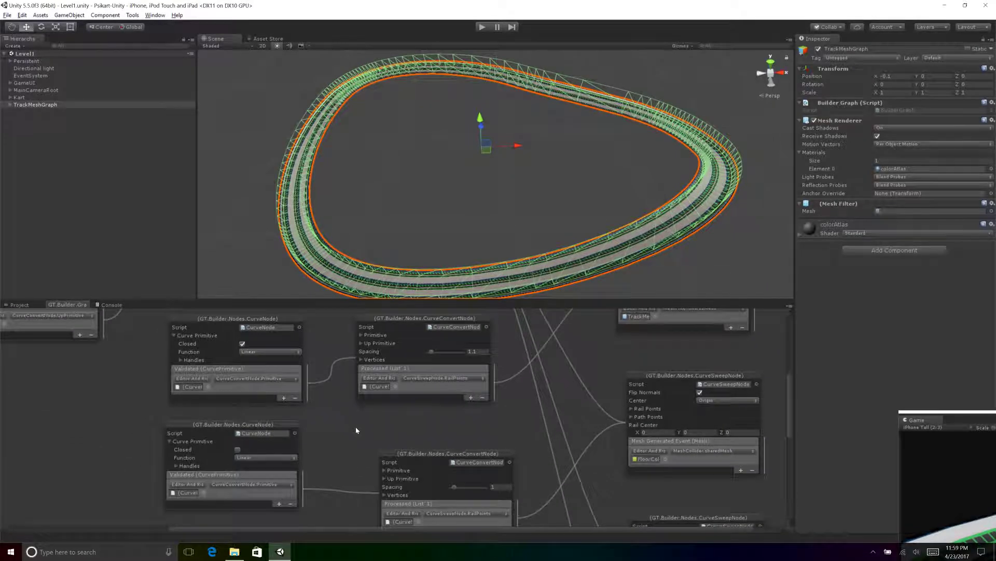
pyautogui.moveTo(355, 427); pyautogui.dragTo(345, 314, button='middle')
pyautogui.moveTo(336, 468); pyautogui.dragTo(352, 305, button='middle')
pyautogui.moveTo(342, 387); pyautogui.dragTo(338, 475, button='middle')
pyautogui.moveTo(351, 368); pyautogui.dragTo(334, 465, button='middle')
pyautogui.moveTo(332, 334); pyautogui.dragTo(338, 423, button='middle')
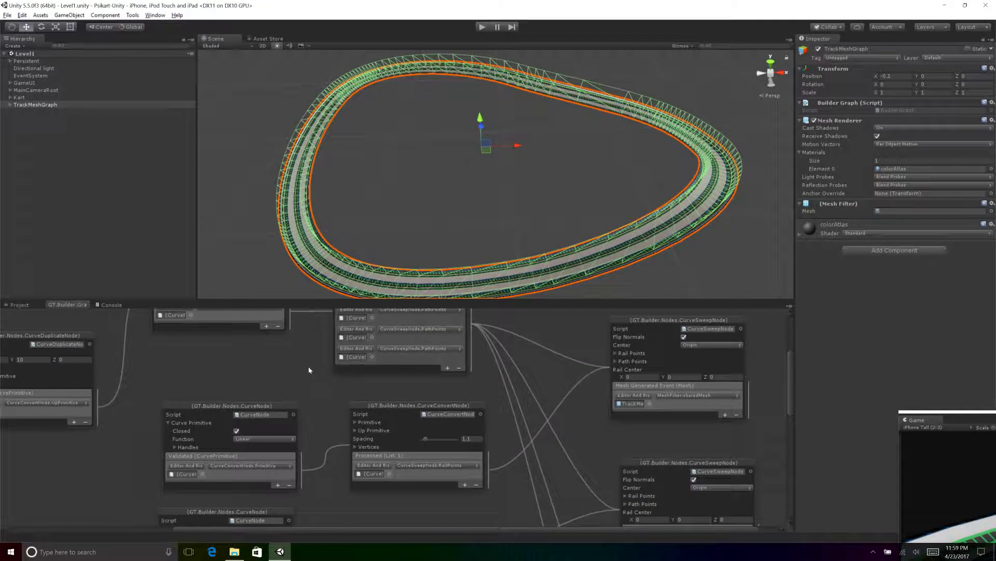
pyautogui.moveTo(309, 367); pyautogui.dragTo(320, 467, button='middle')
pyautogui.moveTo(332, 388); pyautogui.dragTo(330, 416, button='middle')
# Expand TrackMeshGraph, inspect its FloorCollider, LeftWallCollider and RightWallCollider children in the scene, and reselect TrackMeshGraph.
pyautogui.keyDown('alt'); pyautogui.moveTo(521, 181); pyautogui.dragTo(476, 151); pyautogui.keyUp('alt')
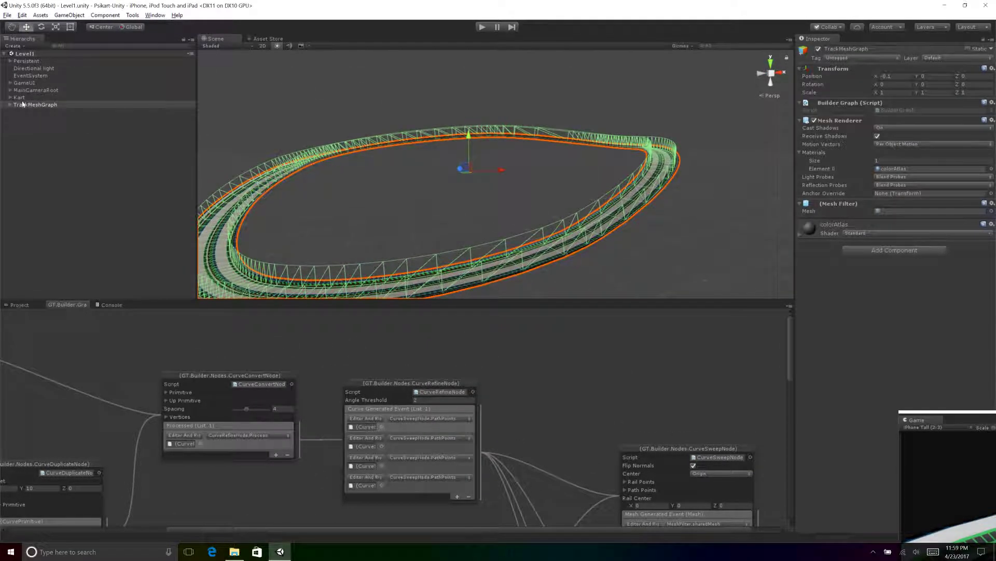
pyautogui.click(24, 104)
pyautogui.press('Right')
pyautogui.keyDown('alt'); pyautogui.moveTo(481, 156); pyautogui.dragTo(548, 155); pyautogui.keyUp('alt')
pyautogui.keyDown('alt'); pyautogui.moveTo(548, 155); pyautogui.dragTo(647, 154, button='right'); pyautogui.keyUp('alt')
pyautogui.click(49, 113)
pyautogui.click(52, 122)
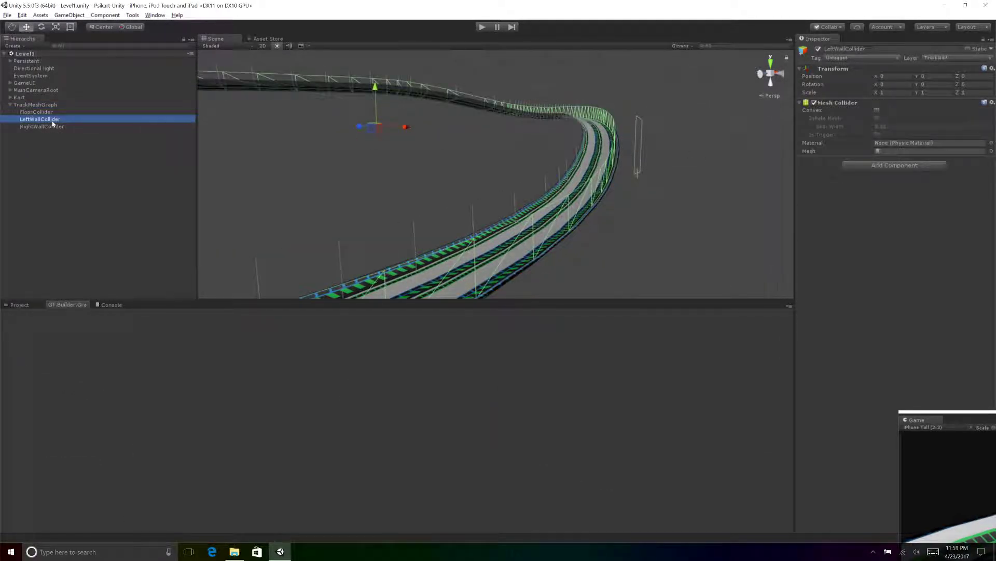
pyautogui.click(57, 128)
pyautogui.keyDown('alt'); pyautogui.moveTo(498, 147); pyautogui.dragTo(451, 168); pyautogui.keyUp('alt')
pyautogui.keyDown('alt'); pyautogui.moveTo(450, 168); pyautogui.dragTo(442, 170, button='right'); pyautogui.keyUp('alt')
pyautogui.click(49, 105)
# View the list of node types that can be added to the graph and dismiss it without choosing one.
pyautogui.moveTo(460, 345); pyautogui.dragTo(675, 390, button='middle')
pyautogui.scroll(-3, 359, 389)
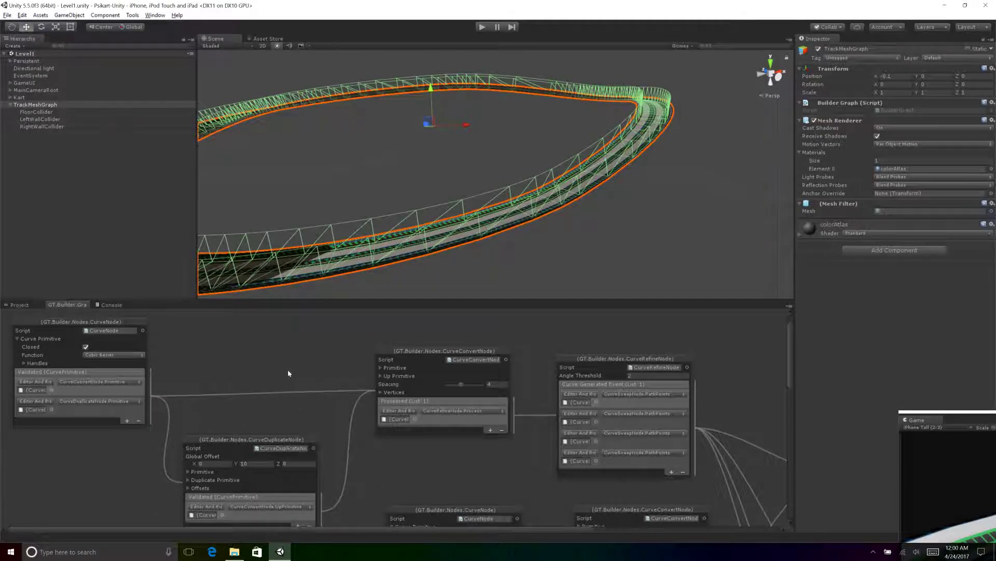
pyautogui.scroll(2, 305, 364)
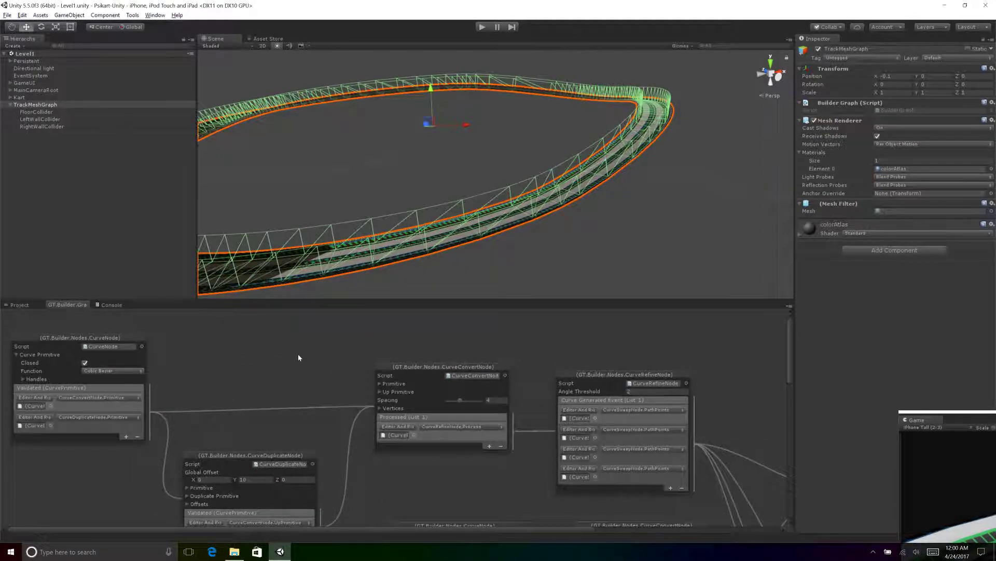
pyautogui.rightClick(276, 353)
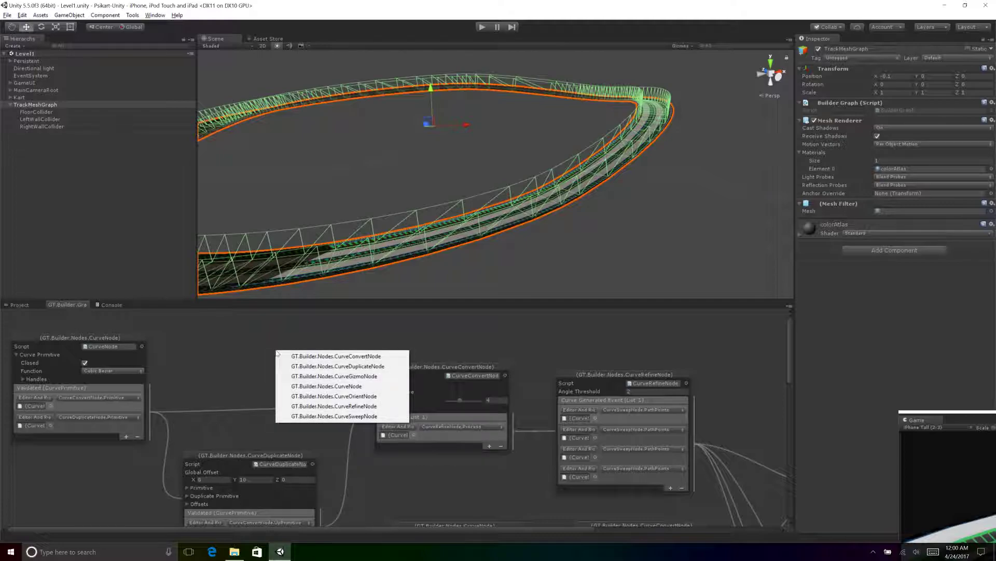
pyautogui.click(229, 382)
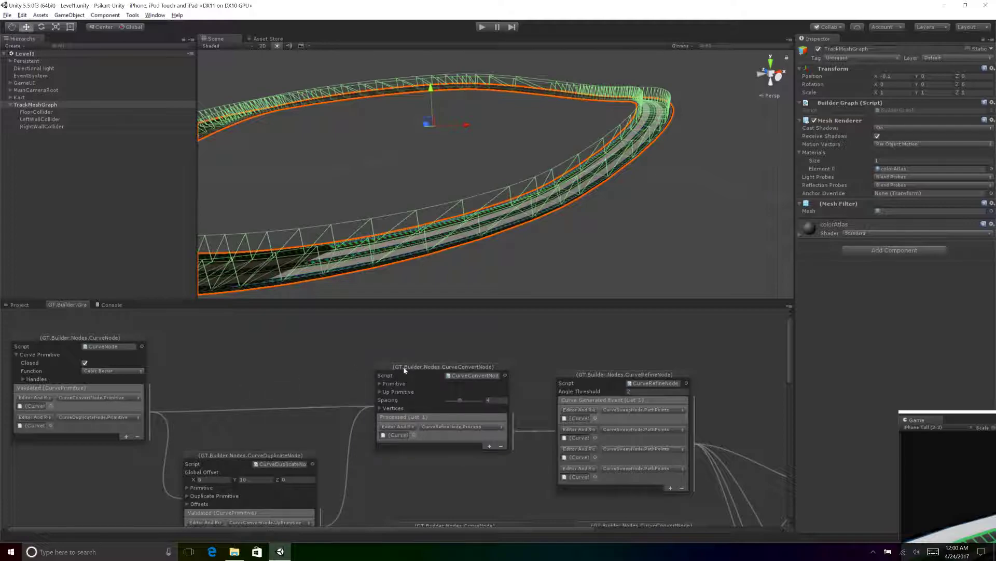
# Reposition the CurveConvertNode and the cubic Bezier CurveNode slightly within the graph.
pyautogui.moveTo(404, 368); pyautogui.dragTo(397, 361)
pyautogui.moveTo(124, 337); pyautogui.dragTo(135, 334)
pyautogui.moveTo(264, 377); pyautogui.dragTo(263, 345, button='middle')
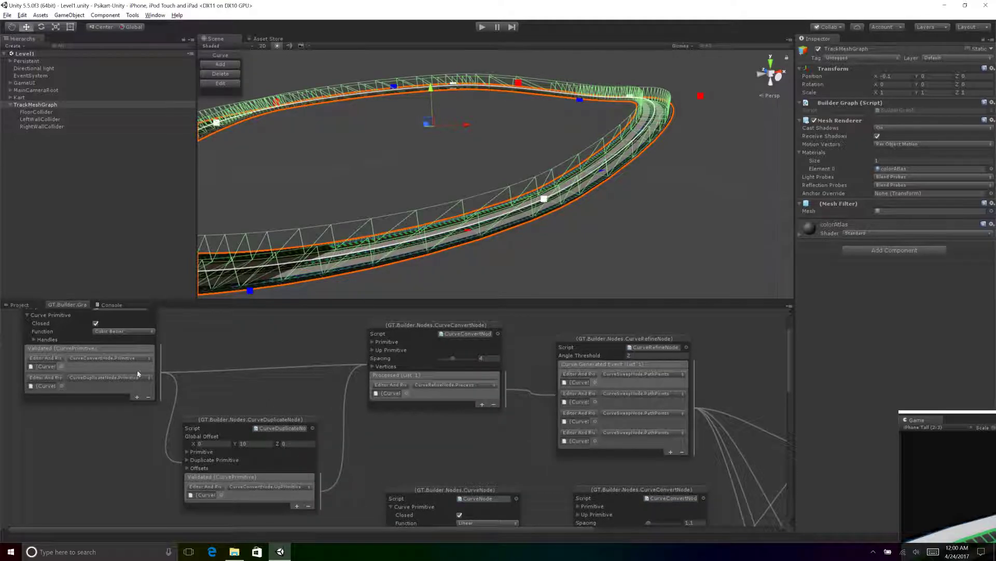
# Restore the CurveDuplicateNode's Validated event to CurveConvertNode.UpPrimitive and save the scene.
pyautogui.click(420, 328)
pyautogui.moveTo(227, 490); pyautogui.dragTo(207, 495)
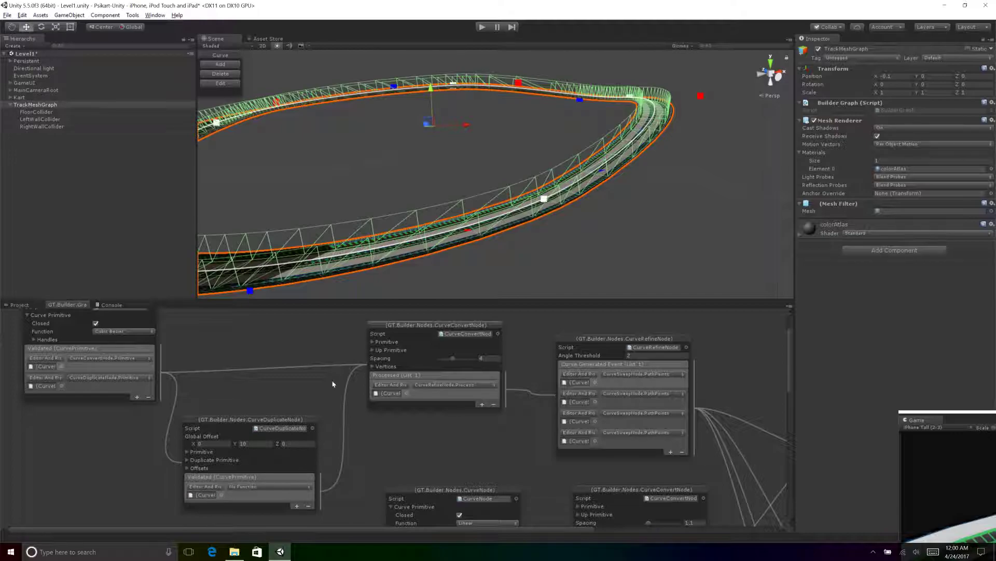
pyautogui.hotkey('ctrl', 's')
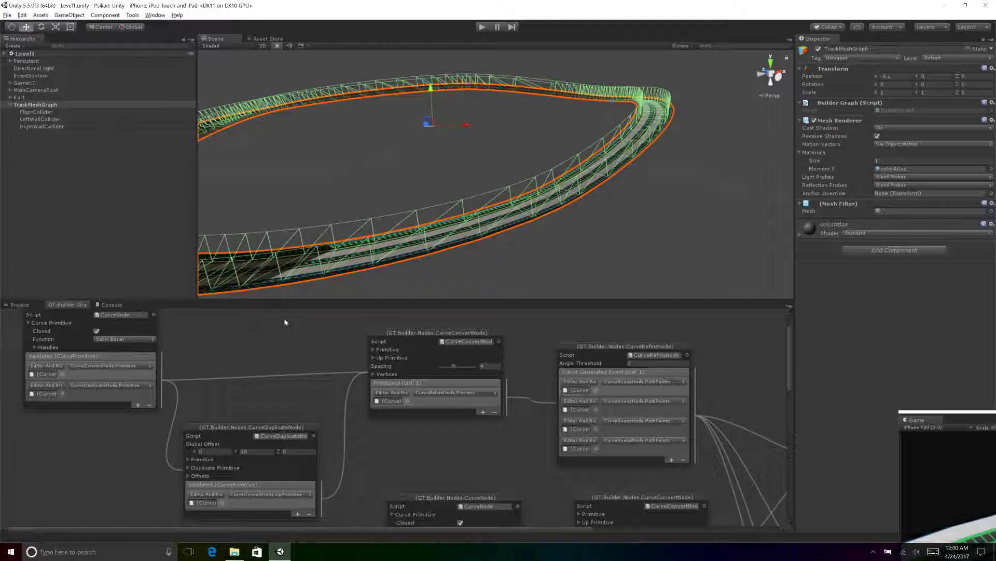
# Check the target functions offered for the CurveDuplicateNode's Validated event, leaving the choice as it is.
pyautogui.scroll(-3, 278, 372)
pyautogui.click(279, 468)
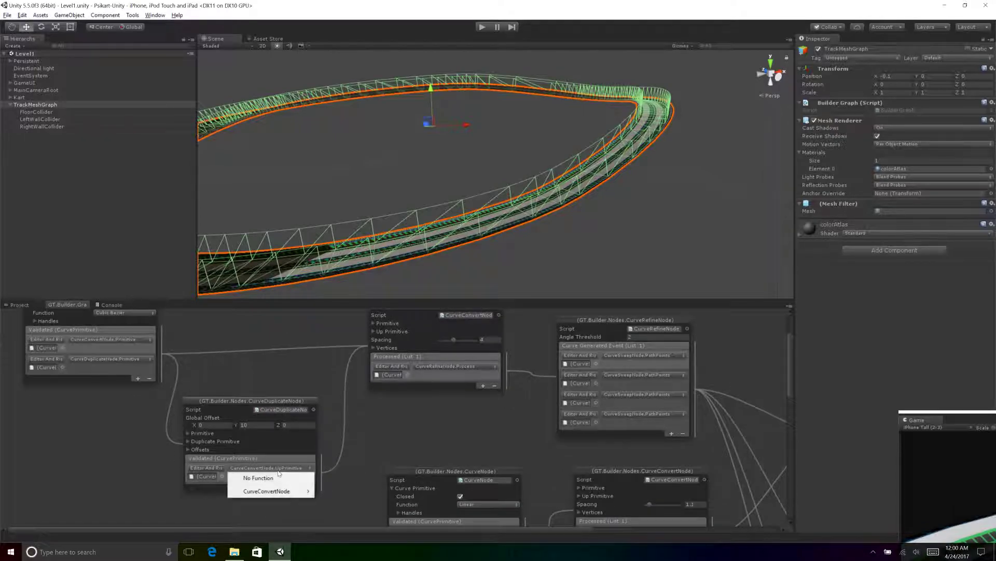
pyautogui.click(310, 378)
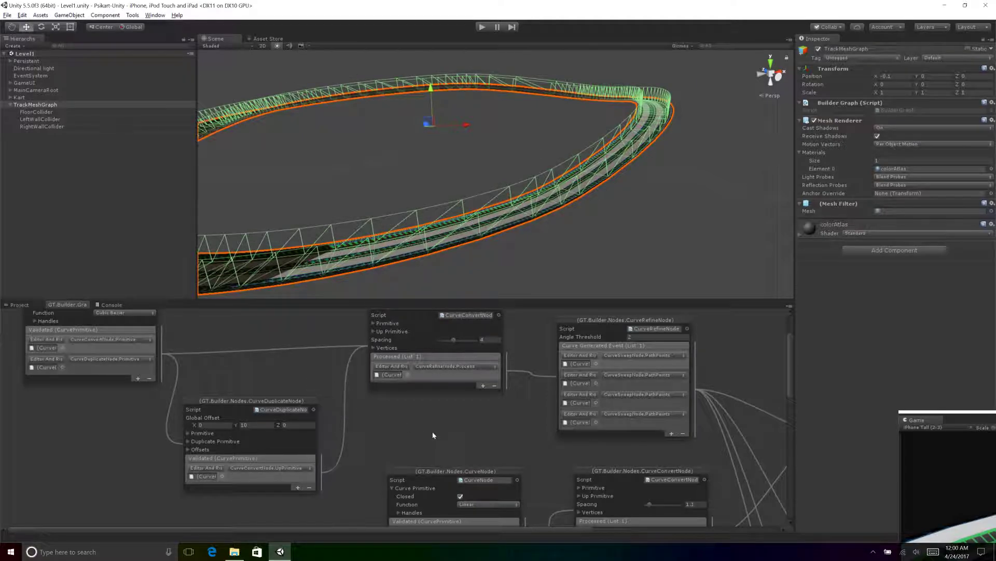
# Examine the links running from the cubic Bezier CurveNode through CurveConvertNode to CurveRefineNode.
pyautogui.moveTo(433, 435); pyautogui.dragTo(418, 464, button='middle')
pyautogui.moveTo(164, 353); pyautogui.dragTo(168, 360, button='middle')
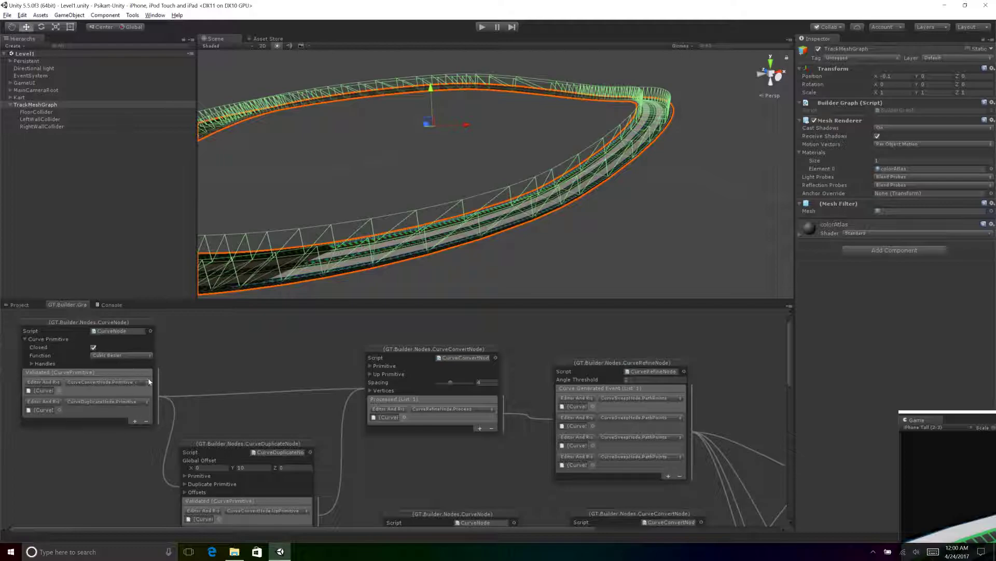
pyautogui.moveTo(194, 411); pyautogui.dragTo(181, 382, button='middle')
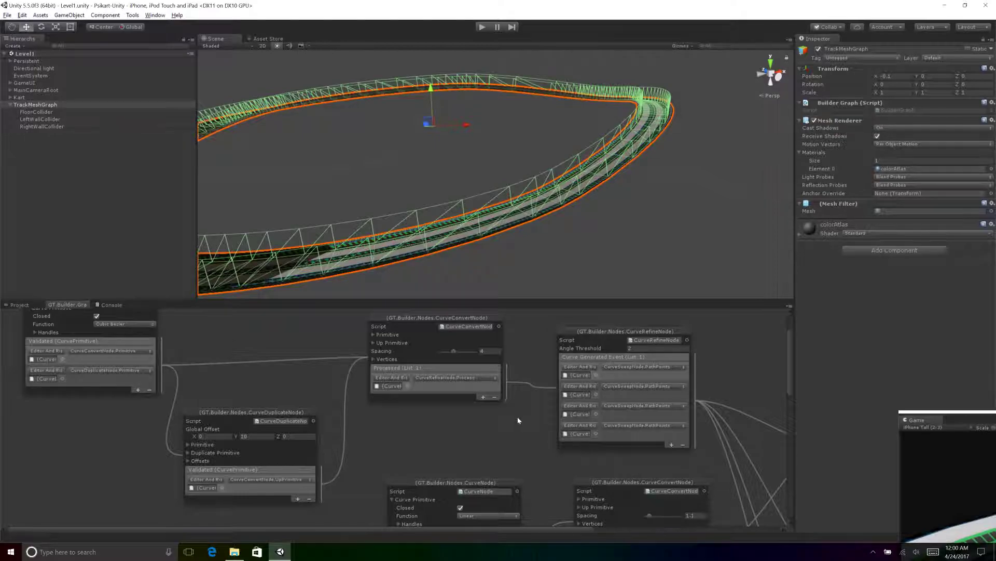
pyautogui.moveTo(505, 410); pyautogui.dragTo(498, 427, button='middle')
pyautogui.moveTo(435, 339); pyautogui.dragTo(439, 337)
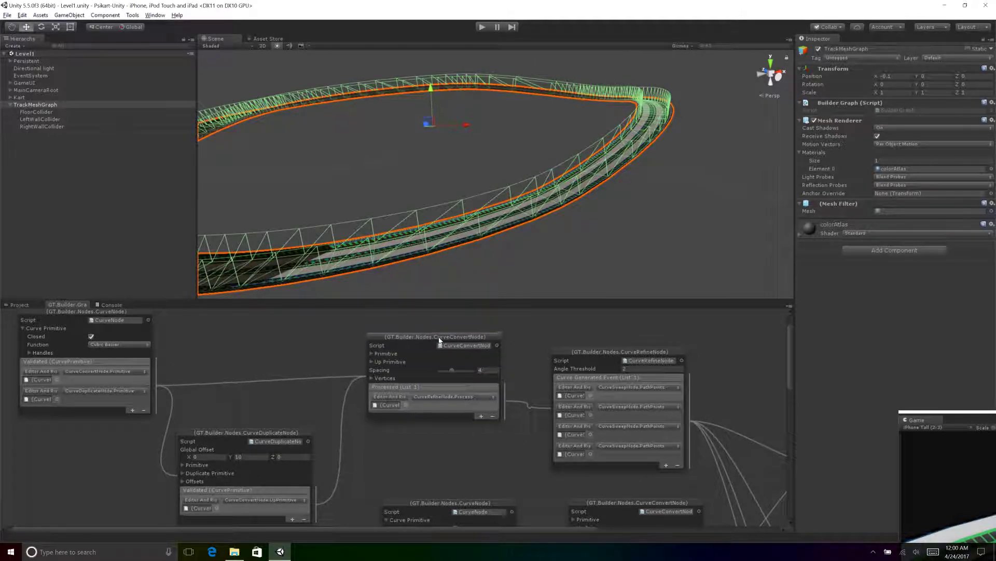
pyautogui.moveTo(499, 463); pyautogui.dragTo(484, 448, button='middle')
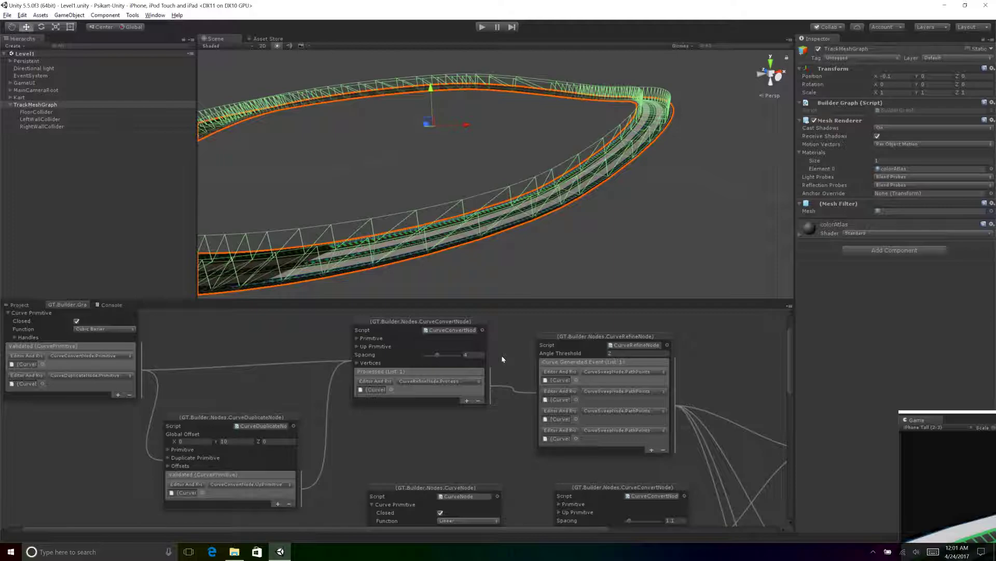
pyautogui.moveTo(391, 359); pyautogui.dragTo(411, 398, button='middle')
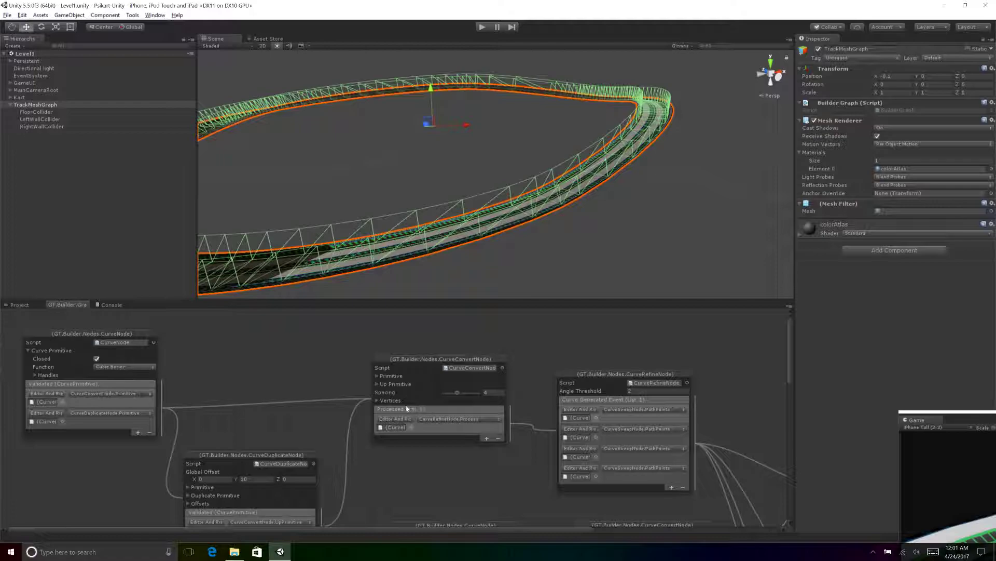
# View the options available for the cubic Bezier CurveNode and dismiss them without deleting the node.
pyautogui.click(124, 339)
pyautogui.rightClick(124, 337)
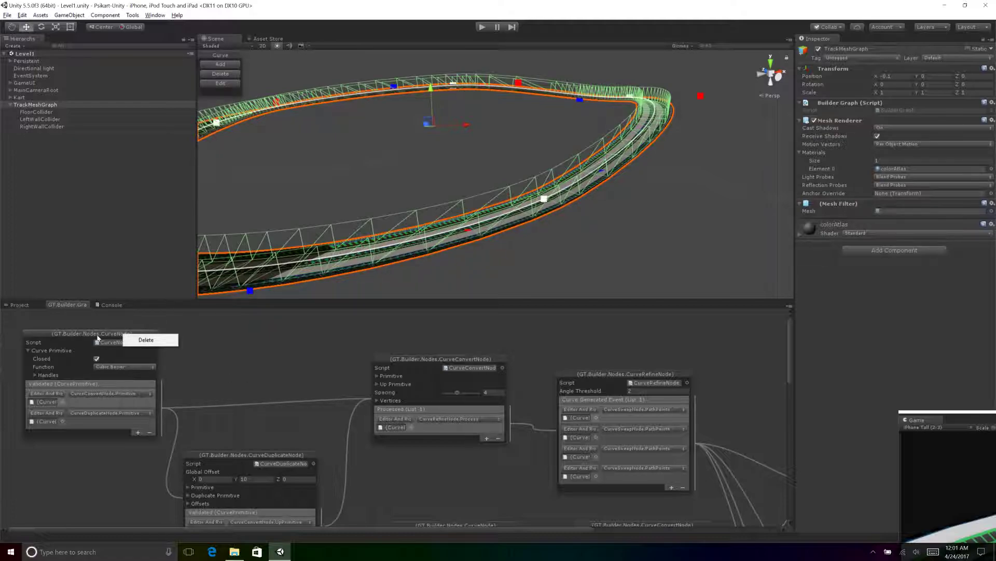
pyautogui.click(98, 338)
pyautogui.click(344, 397)
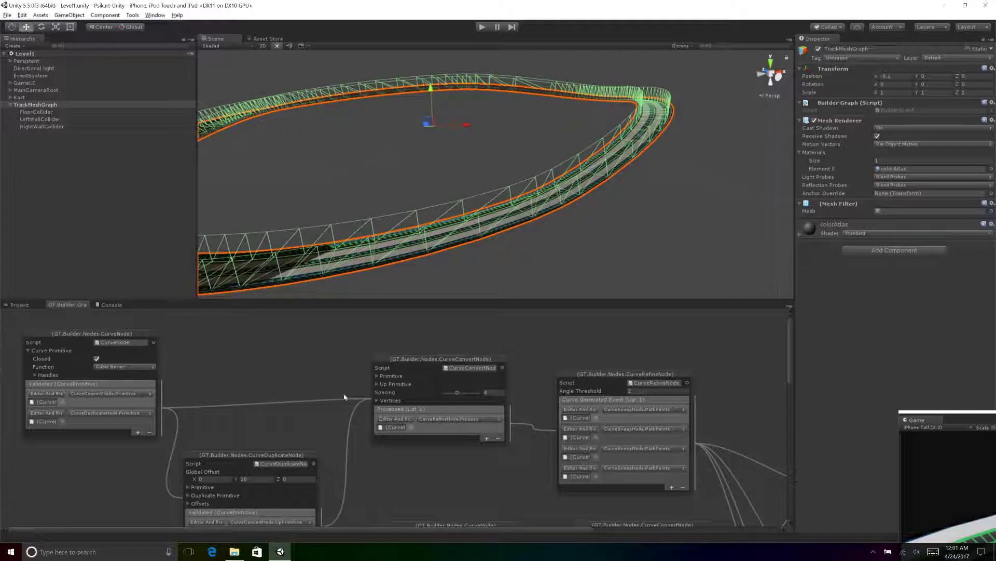
# Select the cubic Bezier CurveNode and examine its control points and tangent handles around the track.
pyautogui.click(137, 337)
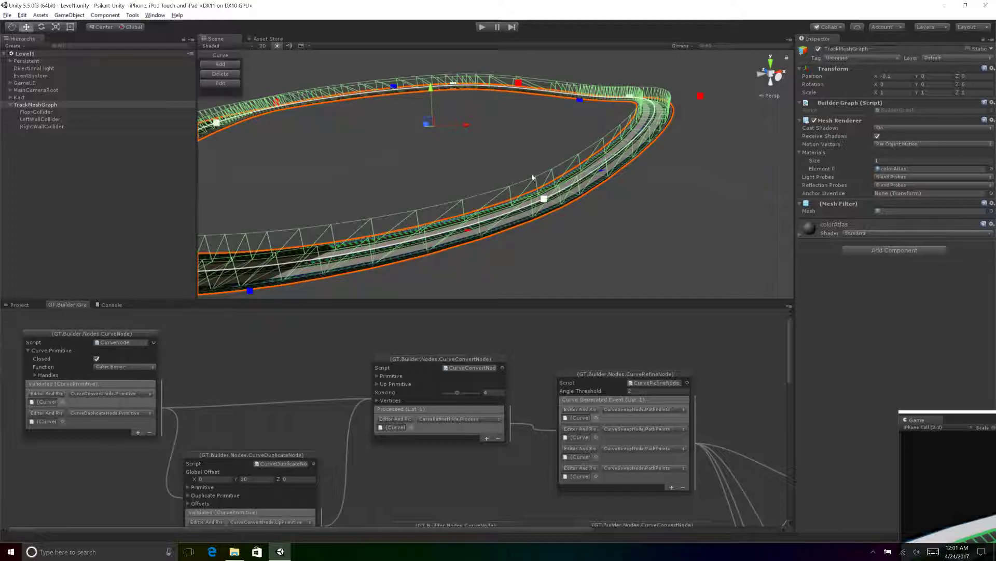
pyautogui.keyDown('alt'); pyautogui.moveTo(532, 178); pyautogui.dragTo(229, 314); pyautogui.keyUp('alt')
pyautogui.click(168, 341)
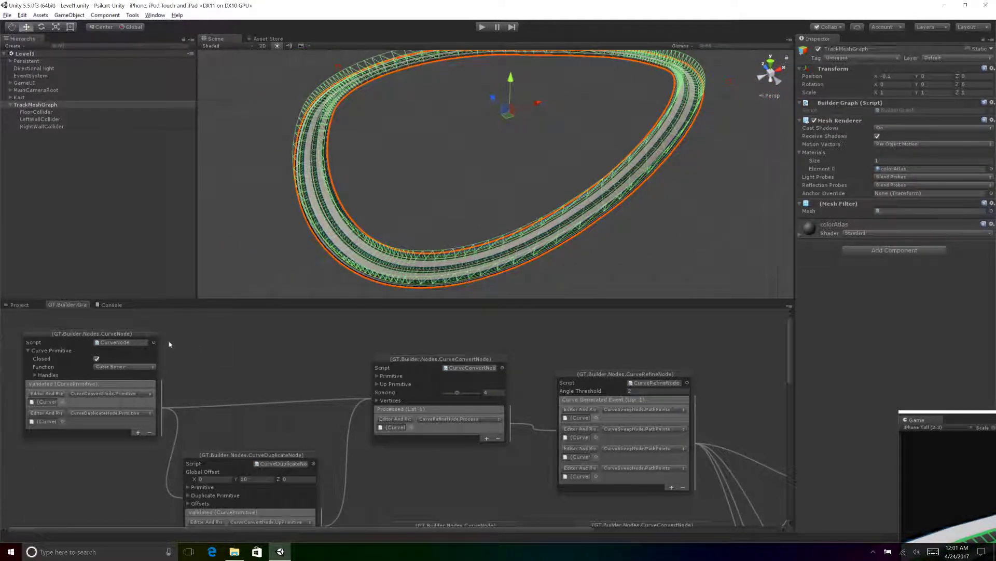
pyautogui.click(127, 338)
pyautogui.keyDown('alt'); pyautogui.moveTo(571, 156); pyautogui.dragTo(509, 204); pyautogui.keyUp('alt')
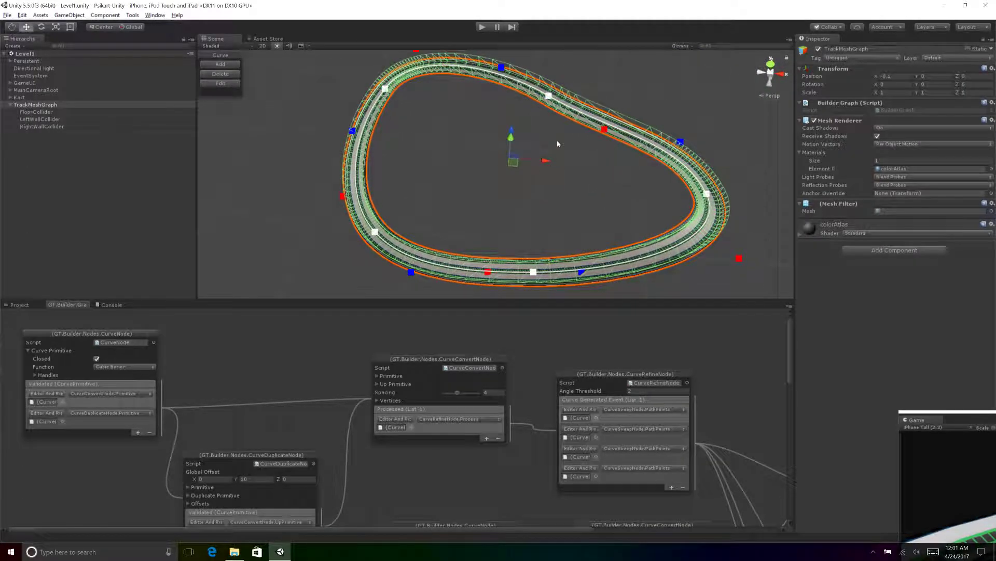
pyautogui.keyDown('alt'); pyautogui.moveTo(450, 192); pyautogui.dragTo(490, 195); pyautogui.keyUp('alt')
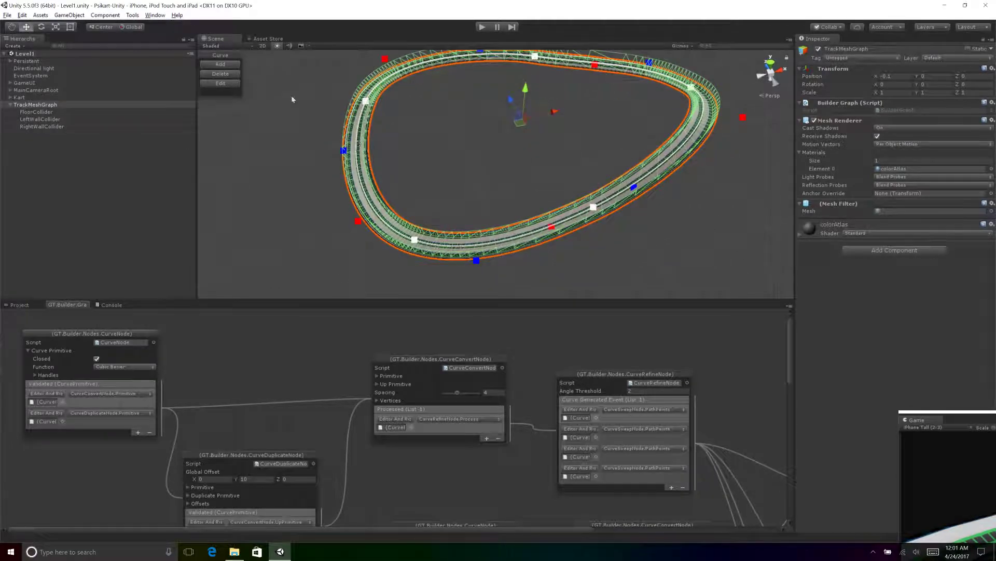
# Turn on curve editing for the cubic Bezier CurveNode and nudge control points along the near side of the track.
pyautogui.click(221, 85)
pyautogui.click(413, 241)
pyautogui.moveTo(418, 242)
pyautogui.mouseDown()
pyautogui.moveTo(454, 267)
pyautogui.moveTo(430, 242)
pyautogui.mouseUp()
pyautogui.keyDown('shift'); pyautogui.click(593, 207); pyautogui.keyUp('shift')
pyautogui.keyDown('alt'); pyautogui.moveTo(513, 220); pyautogui.dragTo(469, 206); pyautogui.keyUp('alt')
pyautogui.click(486, 258)
pyautogui.moveTo(486, 261)
pyautogui.mouseDown()
pyautogui.moveTo(449, 257)
pyautogui.moveTo(491, 239)
pyautogui.moveTo(453, 284)
pyautogui.moveTo(460, 259)
pyautogui.moveTo(479, 260)
pyautogui.mouseUp()
pyautogui.click(312, 356)
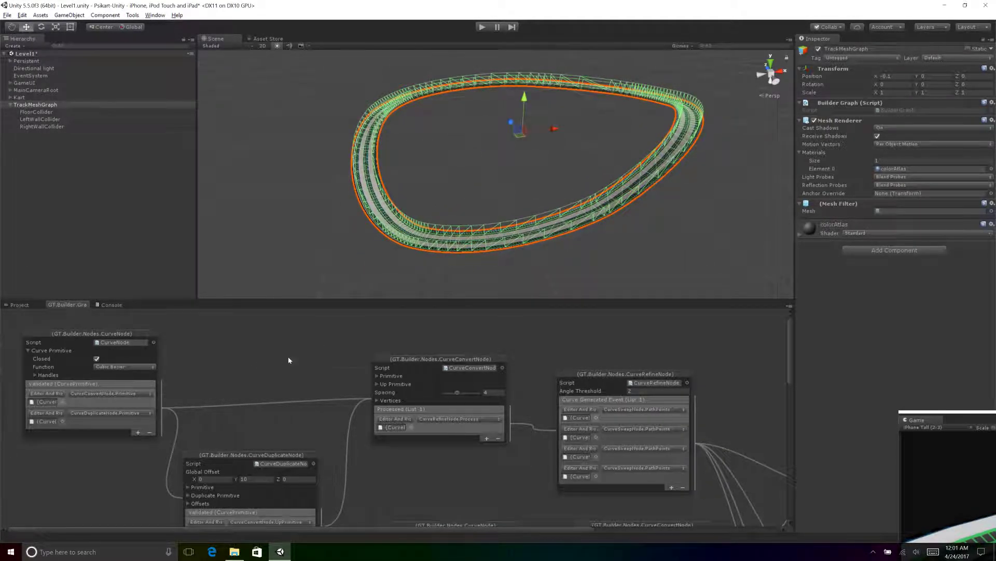
# Select the CurveDuplicateNode and move its curve point on the near stretch of track toward the inside of the loop.
pyautogui.scroll(-3, 290, 350)
pyautogui.click(291, 396)
pyautogui.keyDown('alt'); pyautogui.moveTo(530, 233); pyautogui.dragTo(466, 227); pyautogui.keyUp('alt')
pyautogui.scroll(5, 403, 224)
pyautogui.keyDown('alt'); pyautogui.moveTo(508, 193); pyautogui.dragTo(476, 253); pyautogui.keyUp('alt')
pyautogui.moveTo(476, 254); pyautogui.dragTo(511, 252, button='middle')
pyautogui.press('w')
pyautogui.moveTo(492, 240); pyautogui.dragTo(494, 218)
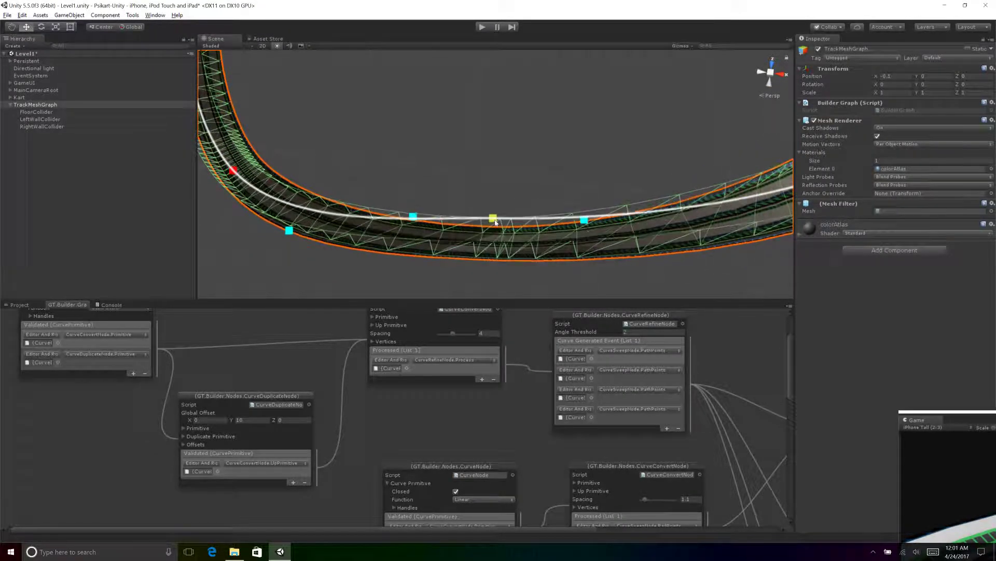
pyautogui.keyDown('alt'); pyautogui.moveTo(578, 190); pyautogui.dragTo(511, 210); pyautogui.keyUp('alt')
pyautogui.scroll(3, 285, 371)
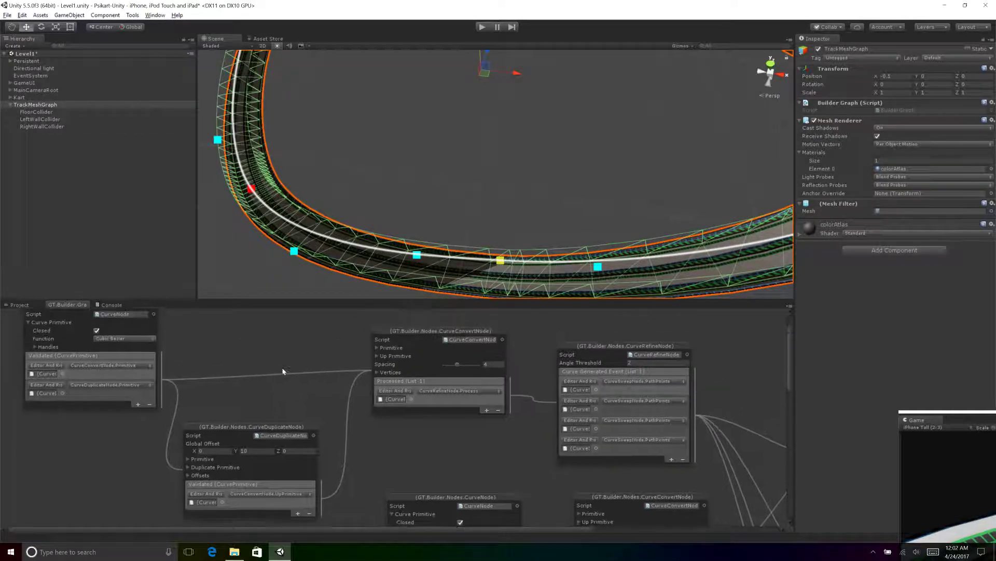
# Turn on curve editing for the cubic Bezier CurveNode and move the control point on the near stretch outward from the loop.
pyautogui.click(139, 340)
pyautogui.moveTo(510, 271); pyautogui.dragTo(525, 212, button='middle')
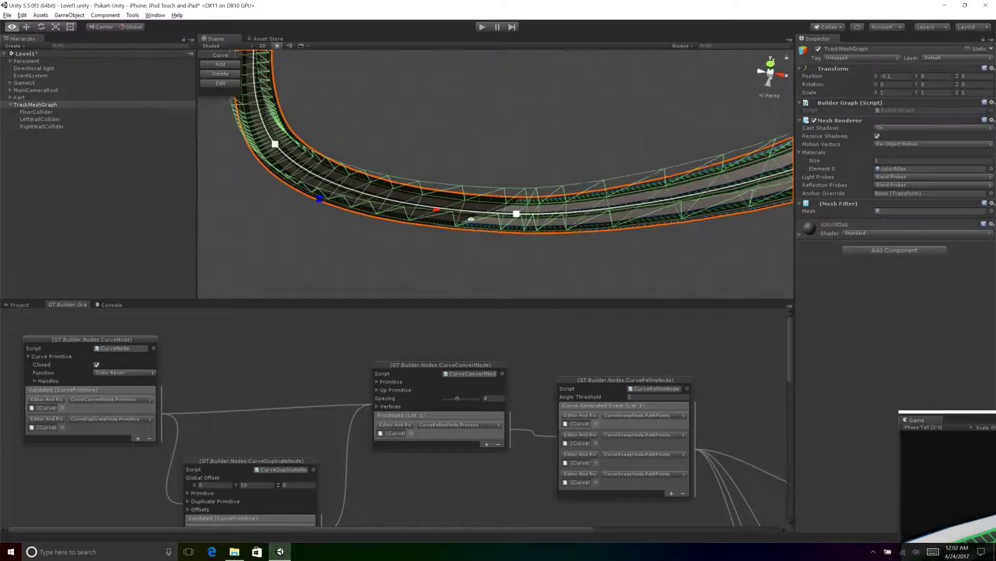
pyautogui.click(434, 217)
pyautogui.click(35, 105)
pyautogui.click(96, 340)
pyautogui.click(208, 85)
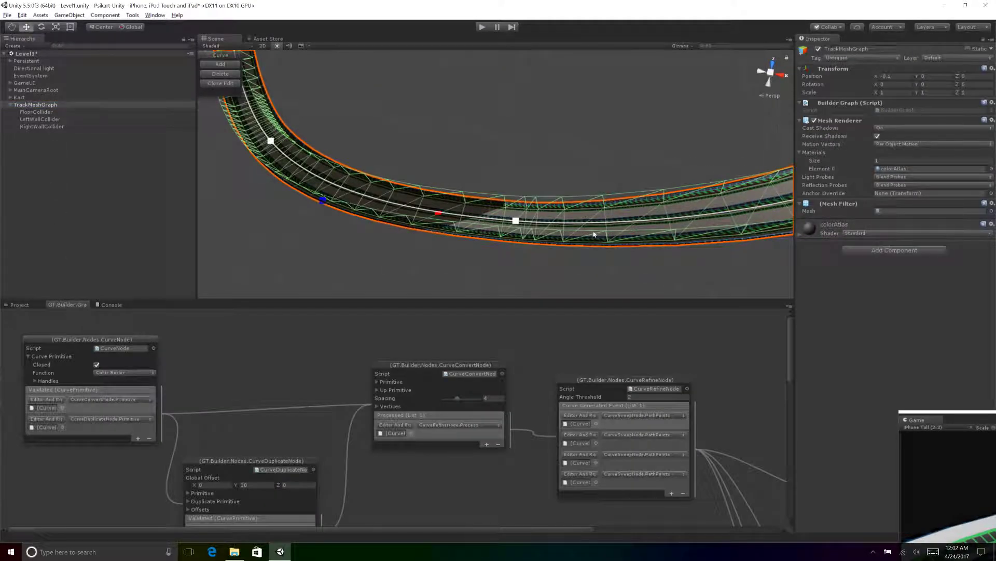
pyautogui.click(516, 221)
pyautogui.keyDown('alt'); pyautogui.moveTo(519, 223); pyautogui.dragTo(546, 254); pyautogui.keyUp('alt')
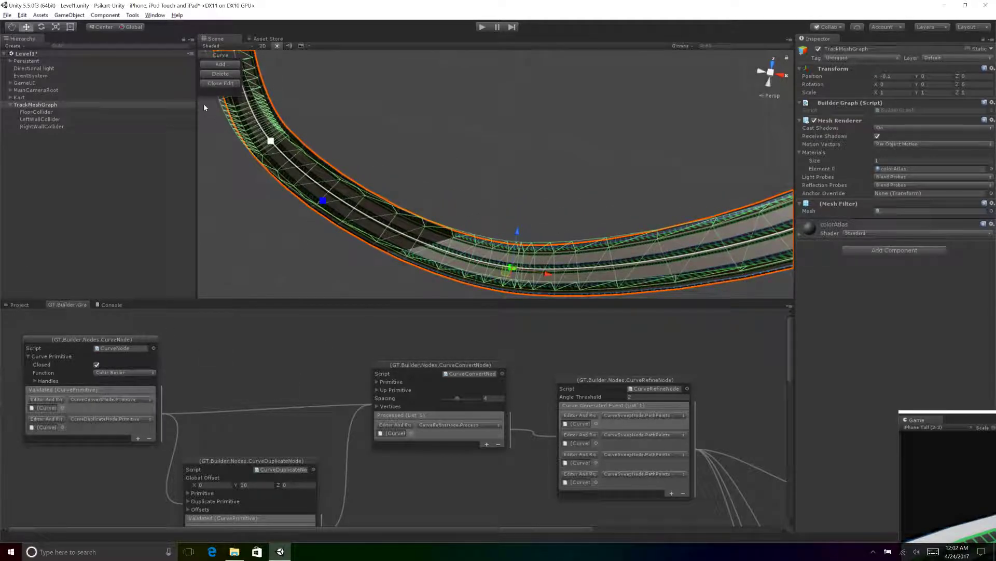
# Set the Spacing of the CurveConvertNode fed by the cubic Bezier CurveNode to 2.
pyautogui.scroll(-3, 295, 386)
pyautogui.keyDown('alt'); pyautogui.moveTo(467, 291); pyautogui.dragTo(500, 407); pyautogui.keyUp('alt')
pyautogui.moveTo(304, 321); pyautogui.dragTo(247, 367, button='middle')
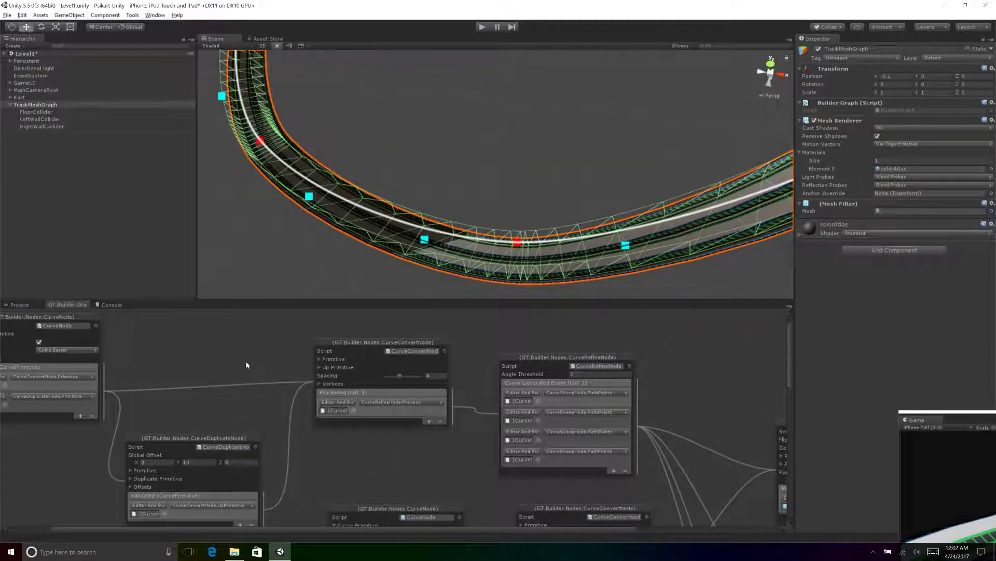
pyautogui.click(408, 343)
pyautogui.keyDown('alt'); pyautogui.moveTo(523, 218); pyautogui.dragTo(548, 207); pyautogui.keyUp('alt')
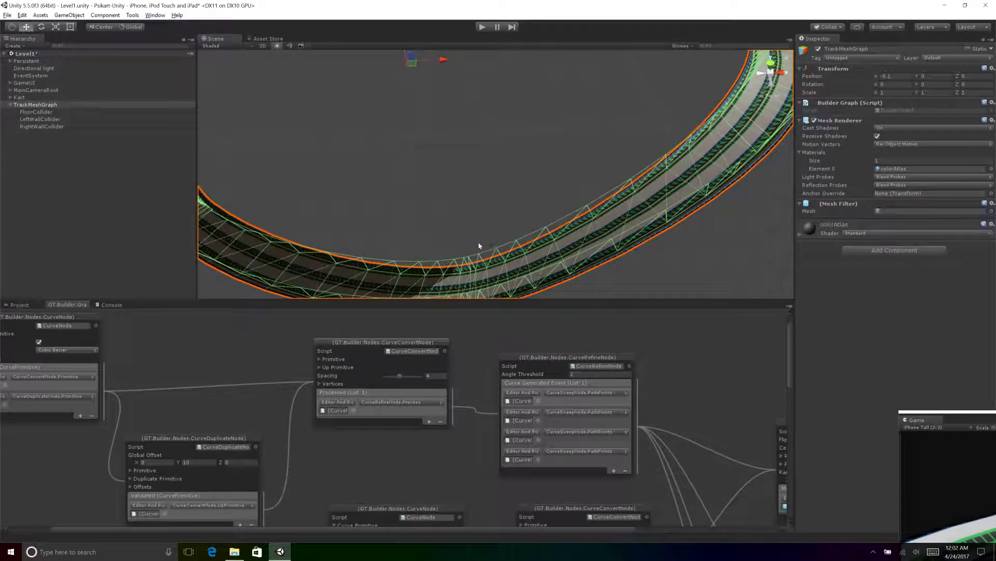
pyautogui.keyDown('alt'); pyautogui.moveTo(483, 244); pyautogui.dragTo(426, 172); pyautogui.keyUp('alt')
pyautogui.moveTo(399, 375)
pyautogui.mouseDown()
pyautogui.moveTo(414, 375)
pyautogui.moveTo(400, 381)
pyautogui.mouseUp()
pyautogui.moveTo(405, 376); pyautogui.dragTo(393, 376)
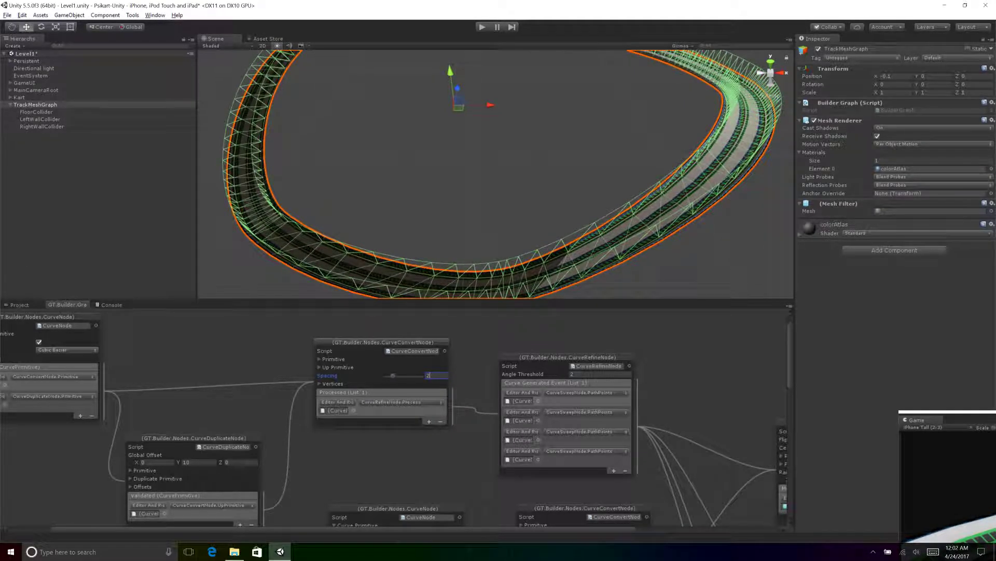
# Set the CurveRefineNode's Angle Threshold to 2 and inspect the mesh density along the near bend of the track.
pyautogui.click(527, 357)
pyautogui.moveTo(522, 320); pyautogui.dragTo(420, 339, button='middle')
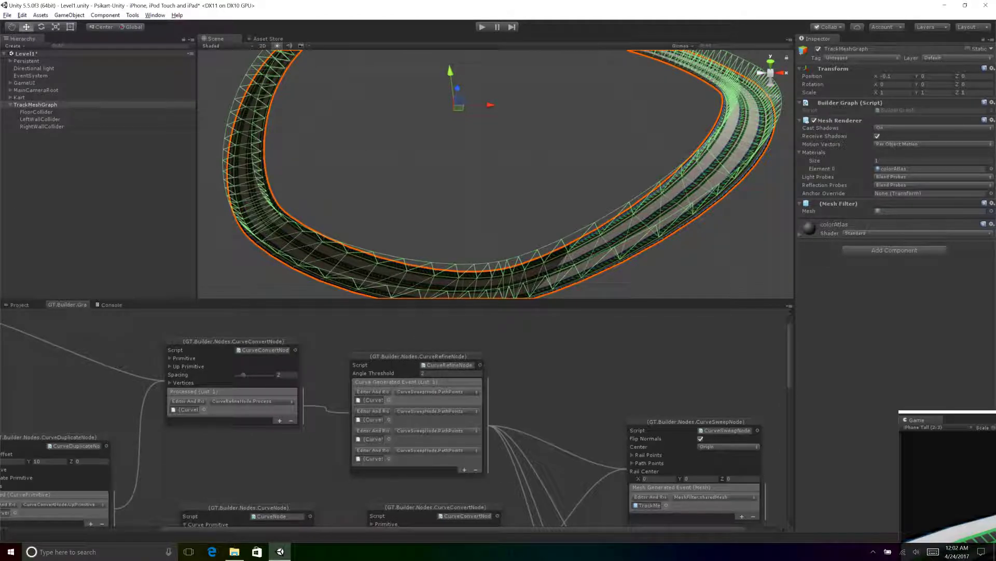
pyautogui.moveTo(398, 375); pyautogui.dragTo(423, 380)
pyautogui.click(431, 373)
pyautogui.write('2')
pyautogui.keyDown('alt'); pyautogui.moveTo(444, 234); pyautogui.dragTo(399, 234); pyautogui.keyUp('alt')
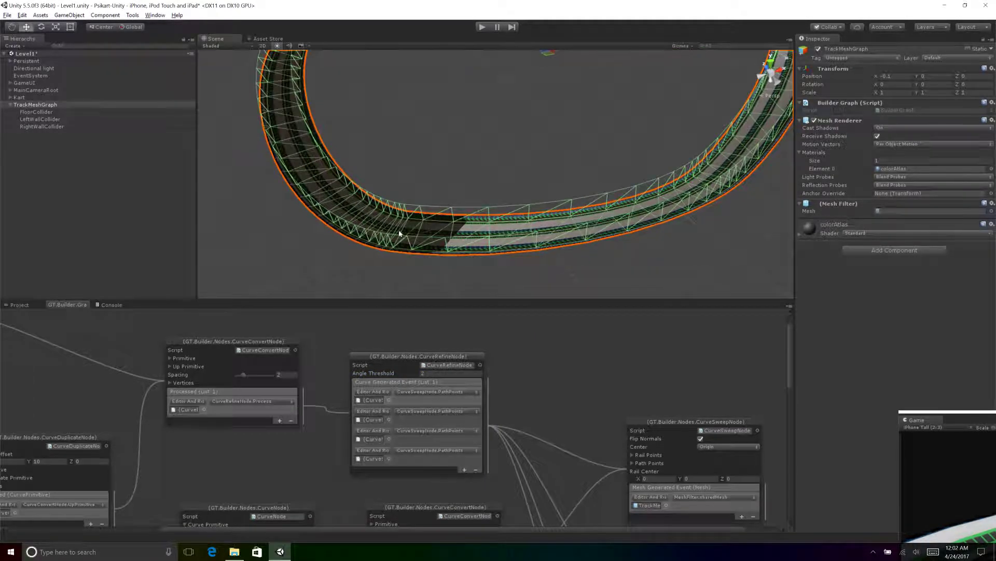
pyautogui.keyDown('alt'); pyautogui.moveTo(330, 197); pyautogui.dragTo(480, 264); pyautogui.keyUp('alt')
# Shift the CurveConvertNode with Spacing 1 slightly closer to the open linear CurveNode that feeds it.
pyautogui.moveTo(549, 382); pyautogui.dragTo(557, 304, button='middle')
pyautogui.moveTo(534, 402)
pyautogui.mouseDown(button='middle')
pyautogui.moveTo(536, 307)
pyautogui.moveTo(534, 332)
pyautogui.mouseUp(button='middle')
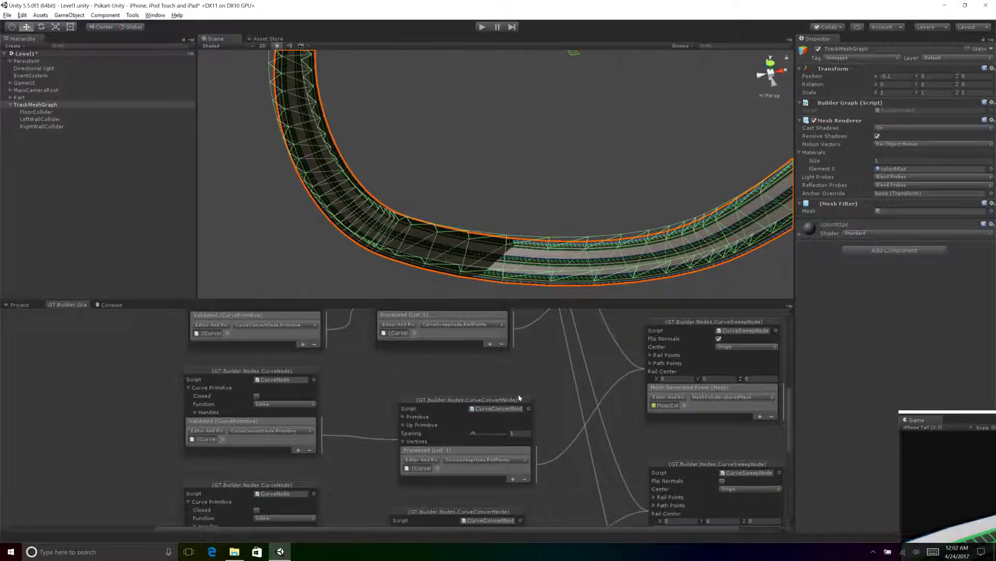
pyautogui.moveTo(478, 400); pyautogui.dragTo(466, 388)
# Select the closed linear CurveNode and examine its track cross-section profile in the scene.
pyautogui.moveTo(348, 393); pyautogui.dragTo(357, 341, button='middle')
pyautogui.moveTo(363, 433)
pyautogui.mouseDown(button='middle')
pyautogui.moveTo(385, 379)
pyautogui.moveTo(402, 519)
pyautogui.mouseUp(button='middle')
pyautogui.moveTo(340, 327); pyautogui.dragTo(351, 394, button='middle')
pyautogui.click(343, 368)
pyautogui.keyDown('alt'); pyautogui.moveTo(573, 128); pyautogui.dragTo(605, 217); pyautogui.keyUp('alt')
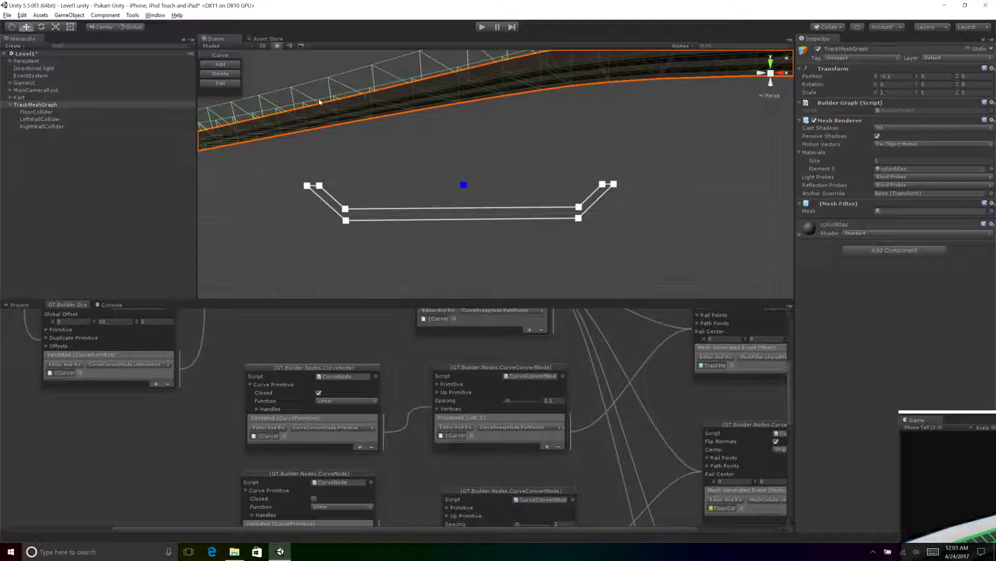
# Select the three open linear CurveNodes in turn and examine their floor and side wall profile lines.
pyautogui.scroll(-2, 430, 369)
pyautogui.click(372, 416)
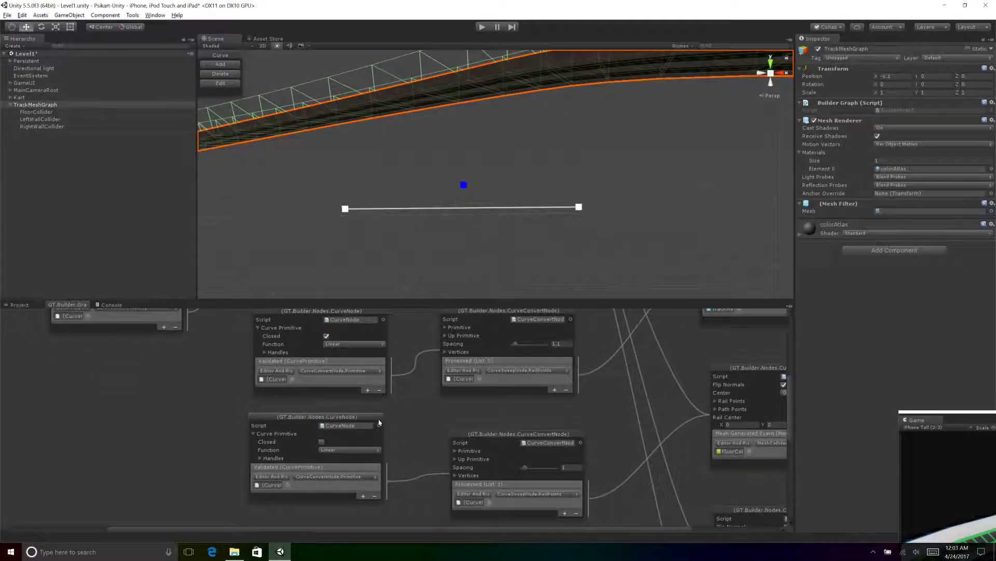
pyautogui.scroll(-4, 424, 351)
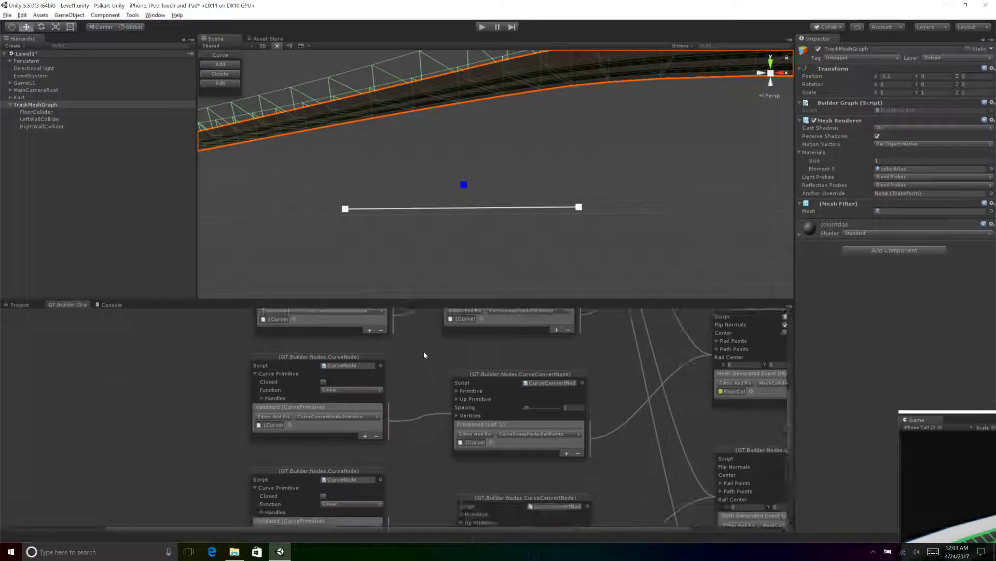
pyautogui.click(377, 410)
pyautogui.scroll(-1, 433, 451)
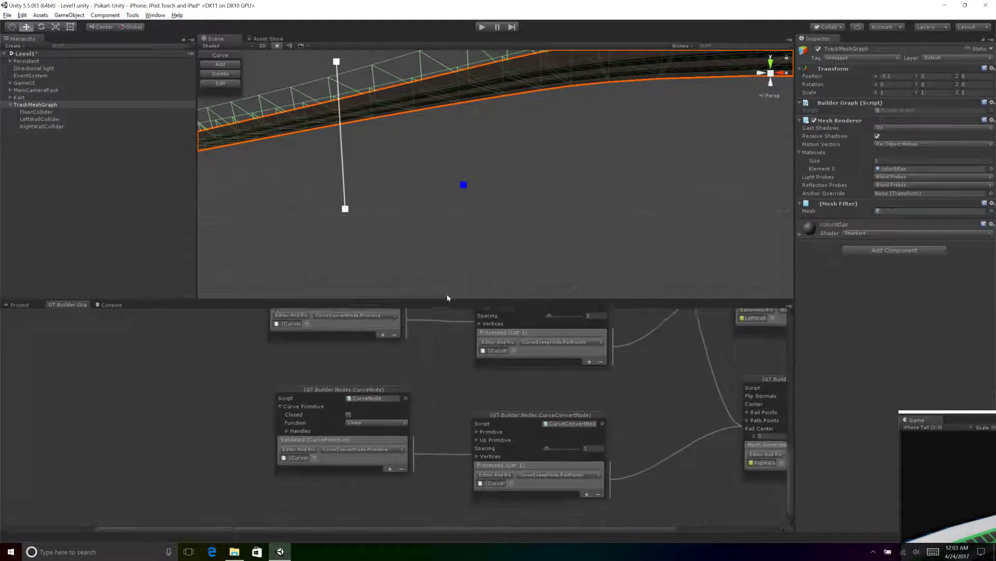
pyautogui.click(387, 386)
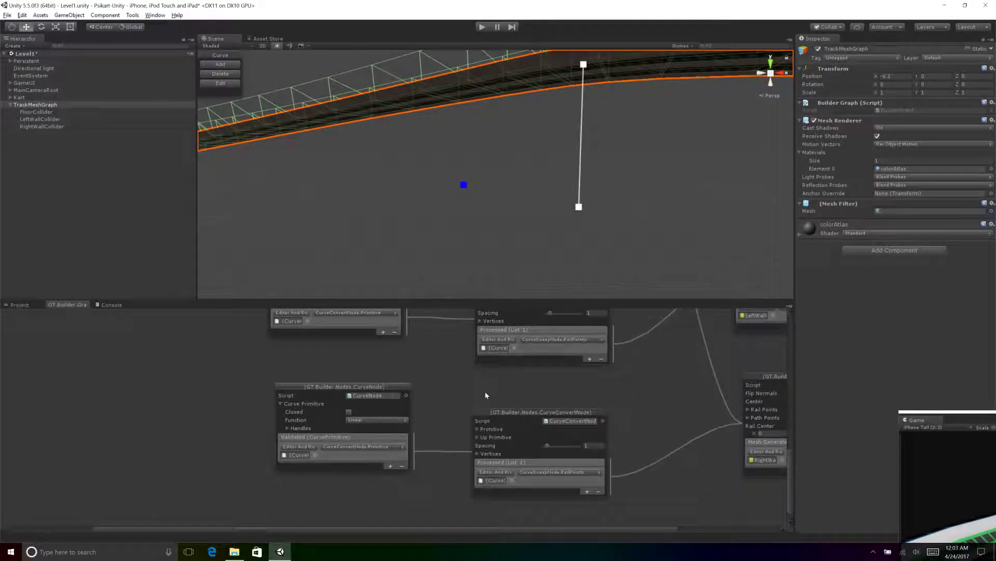
# Examine the Primitive settings and Function options of the CurveConvertNode linked to the closed linear CurveNode, keeping Linear.
pyautogui.moveTo(614, 394); pyautogui.dragTo(544, 404, button='middle')
pyautogui.scroll(7, 543, 403)
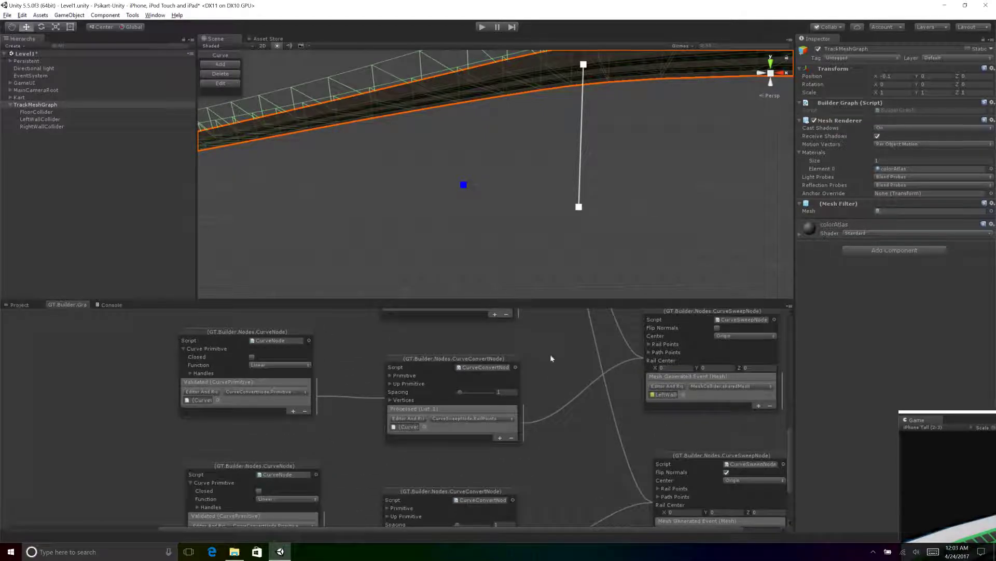
pyautogui.scroll(4, 535, 400)
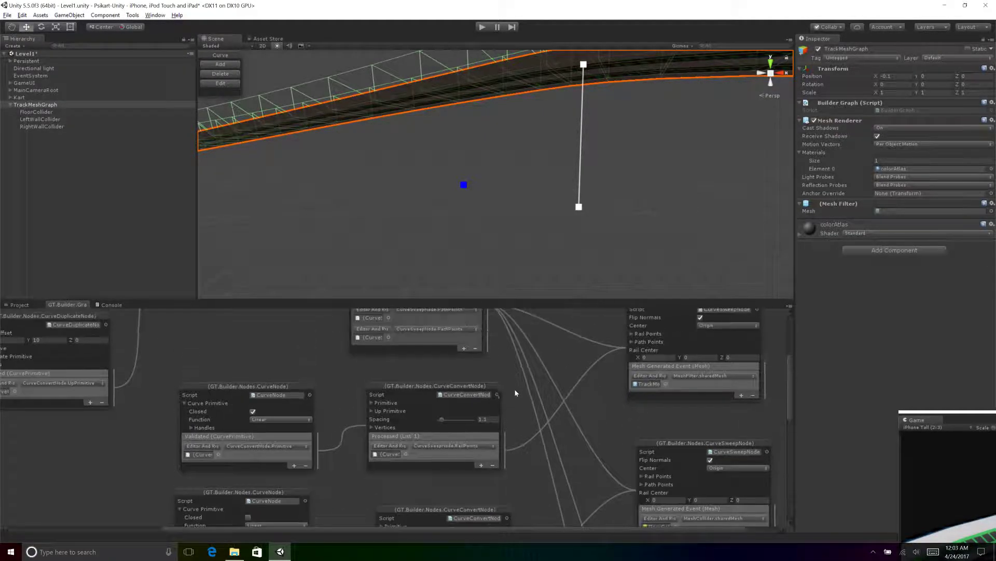
pyautogui.click(372, 403)
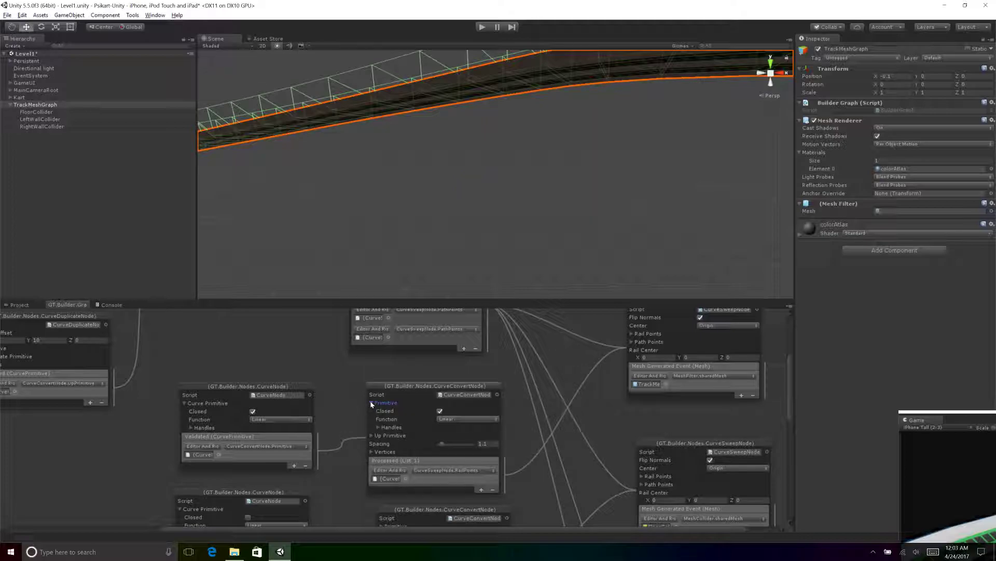
pyautogui.click(452, 420)
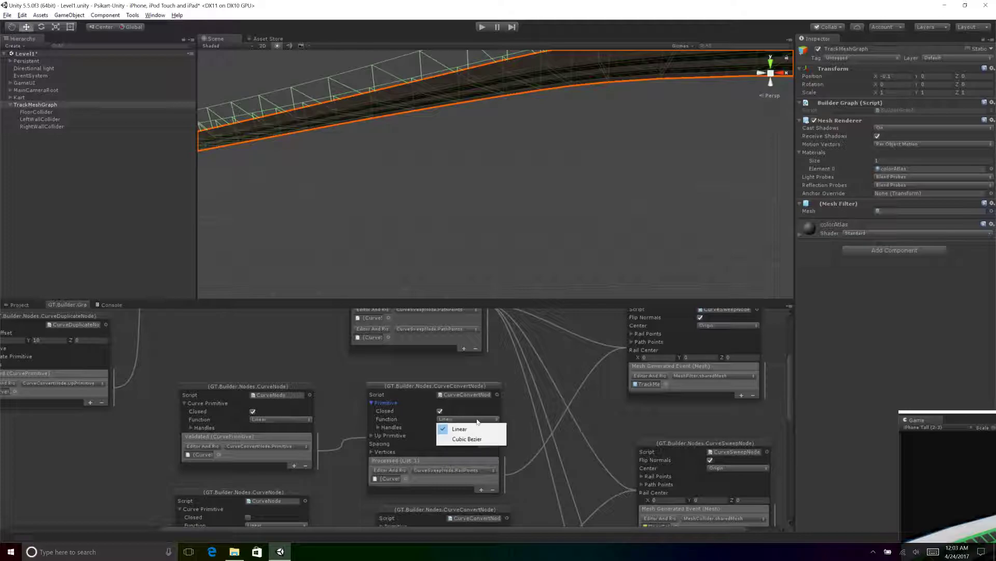
pyautogui.click(528, 409)
pyautogui.click(373, 404)
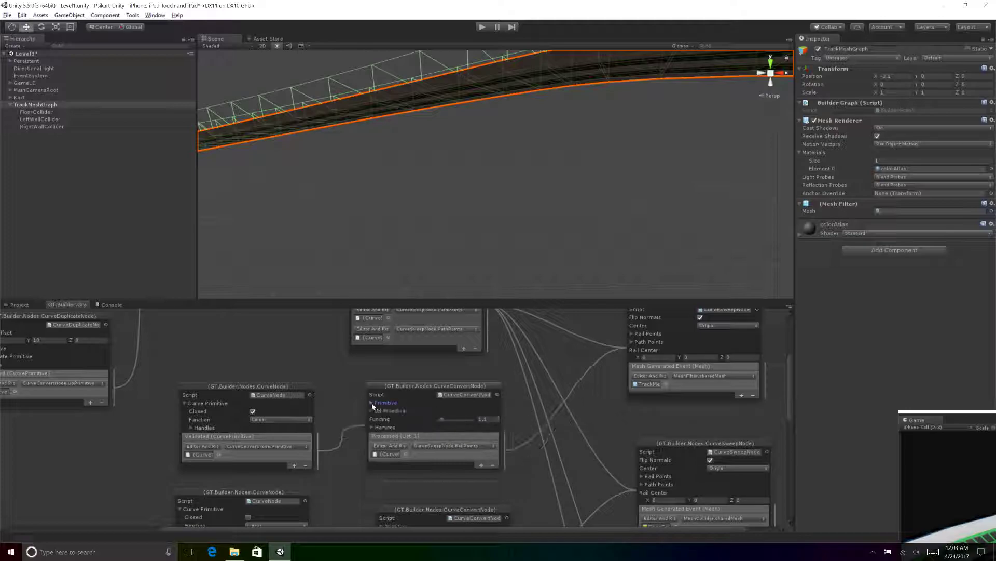
# Select the closed linear CurveNode and trace the graph's connections through the refine node to the four CurveSweepNodes.
pyautogui.click(308, 387)
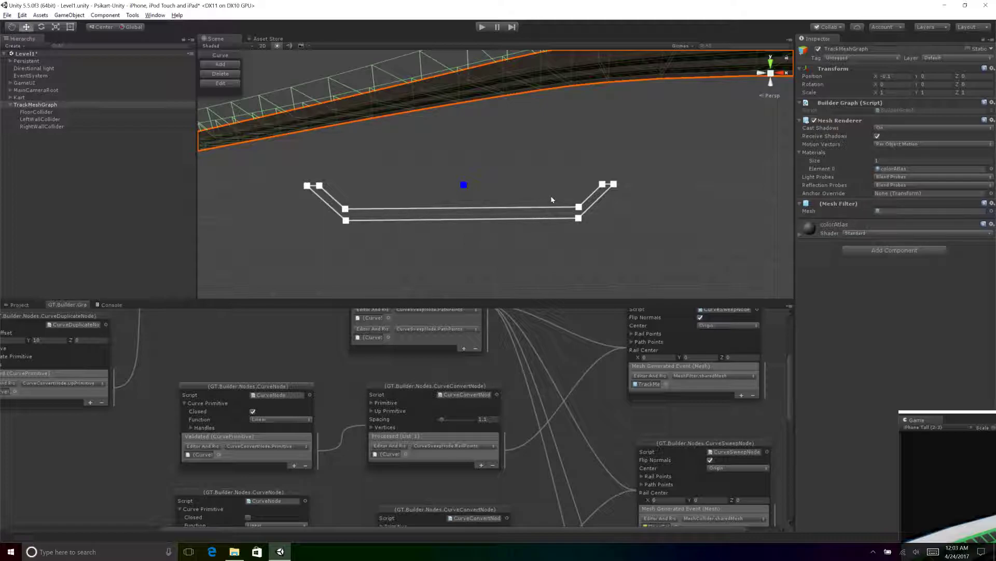
pyautogui.moveTo(570, 354); pyautogui.dragTo(540, 402, button='middle')
pyautogui.moveTo(594, 335); pyautogui.dragTo(621, 354, button='middle')
pyautogui.moveTo(402, 316); pyautogui.dragTo(396, 347, button='middle')
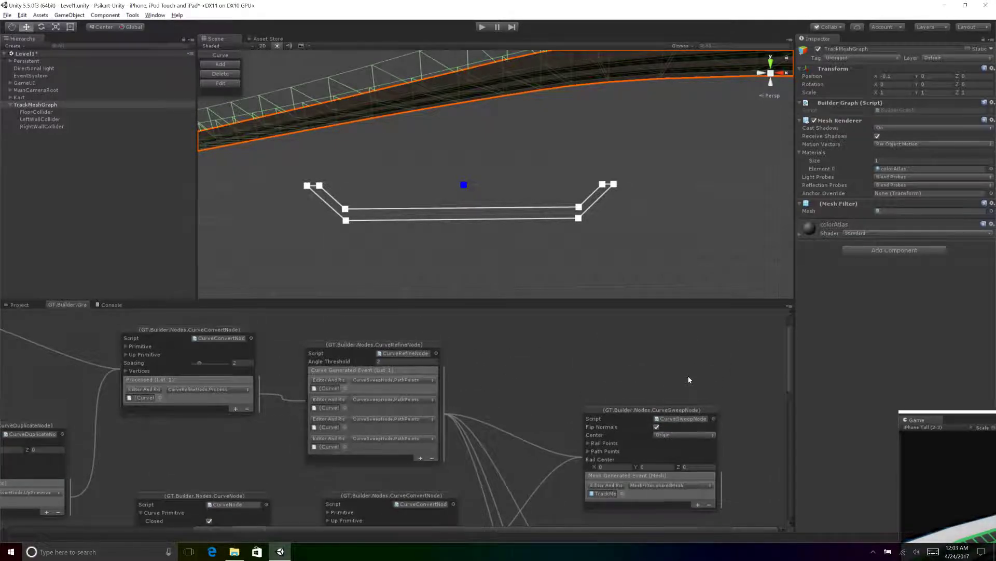
pyautogui.moveTo(602, 487); pyautogui.dragTo(601, 465, button='middle')
pyautogui.scroll(-8, 585, 452)
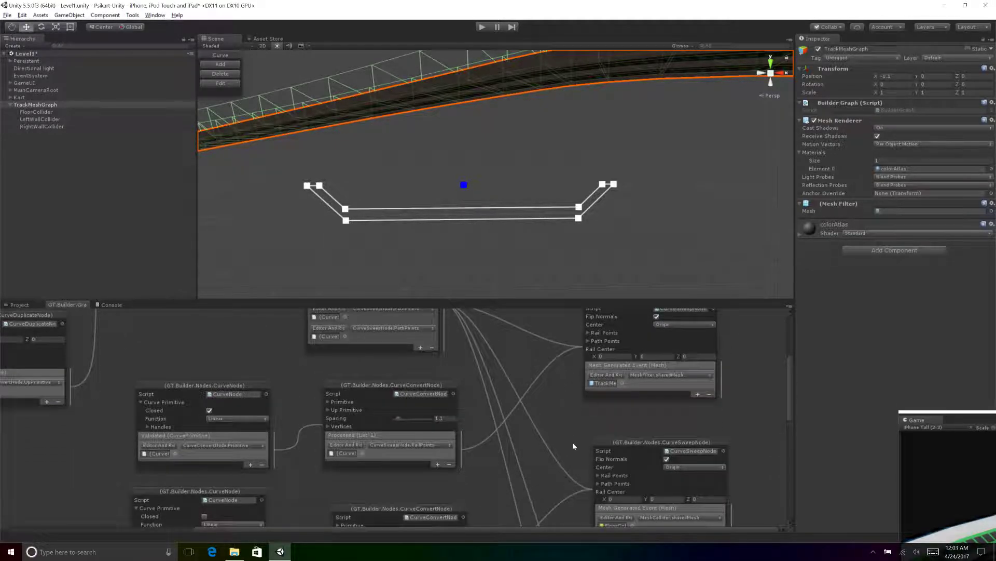
pyautogui.scroll(-3, 585, 453)
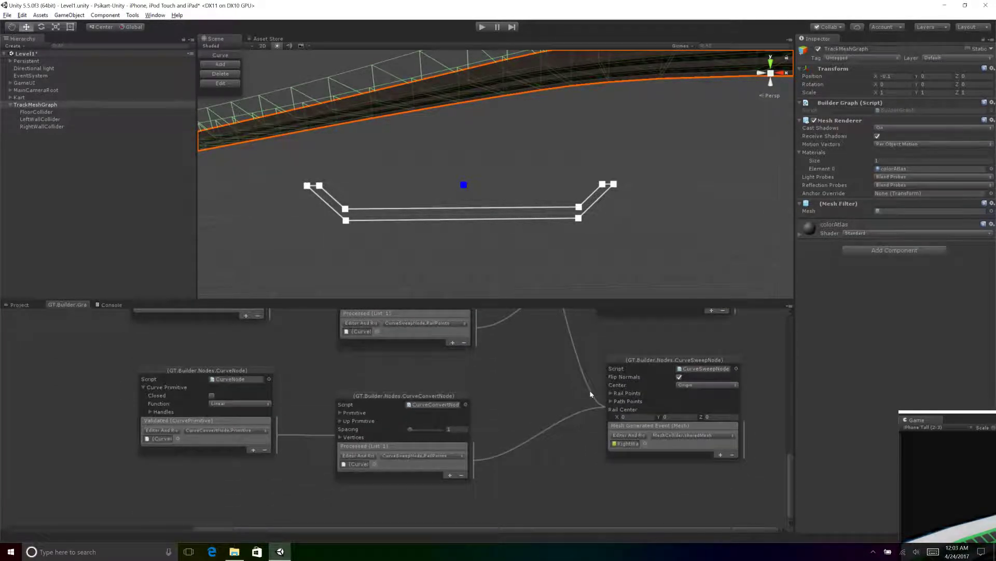
pyautogui.scroll(10, 565, 473)
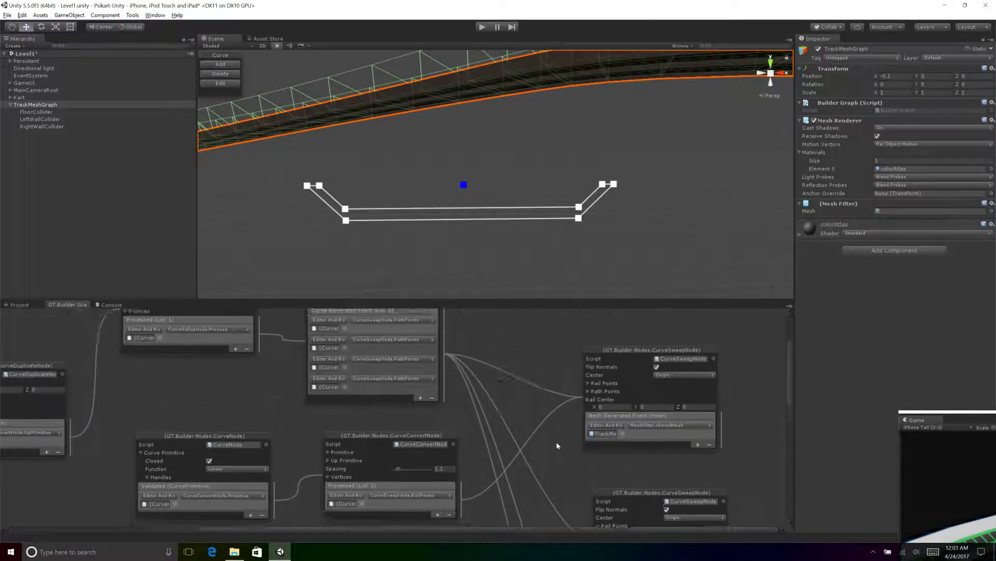
# Select the track mesh CurveSweepNode and examine its incoming path connection and the target object of its Mesh Generated Event.
pyautogui.click(634, 359)
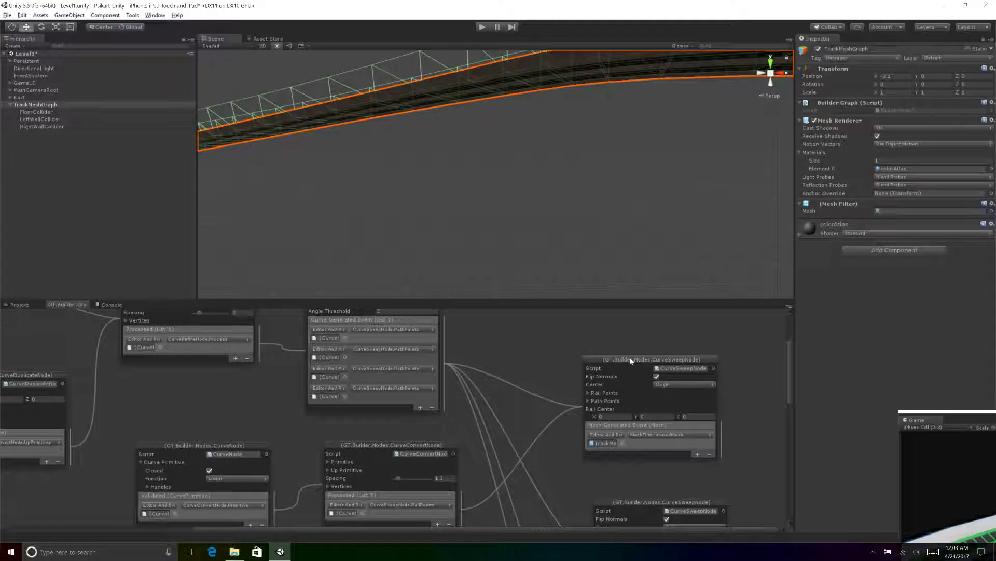
pyautogui.keyDown('alt'); pyautogui.moveTo(540, 169); pyautogui.dragTo(596, 252); pyautogui.keyUp('alt')
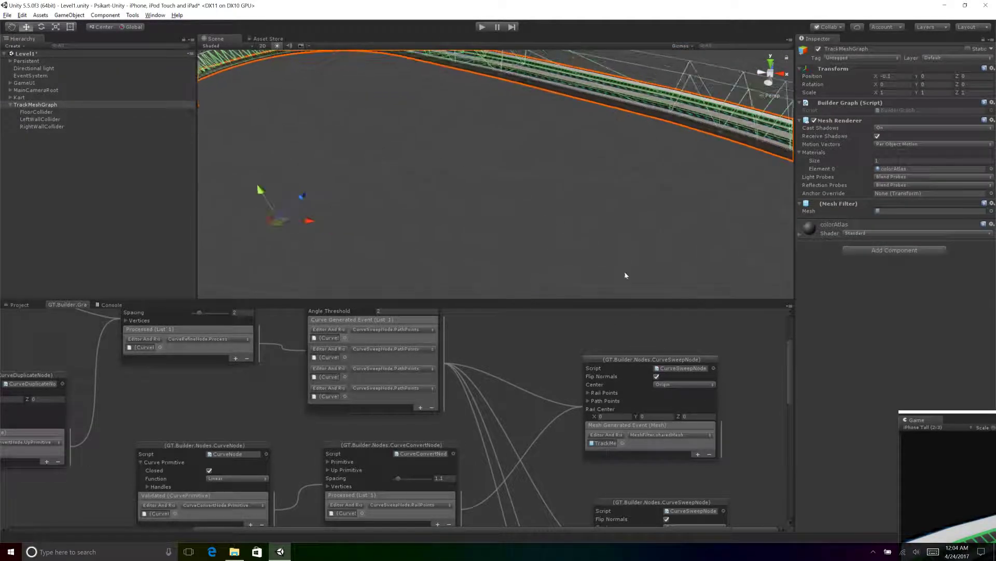
pyautogui.moveTo(561, 387); pyautogui.dragTo(756, 432)
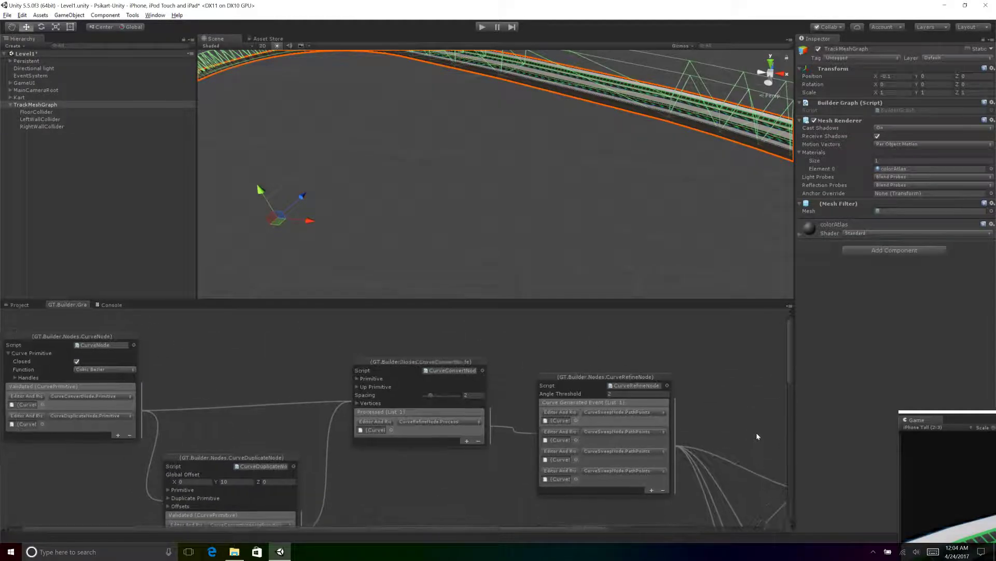
pyautogui.moveTo(712, 398); pyautogui.dragTo(587, 376)
pyautogui.scroll(-2, 673, 390)
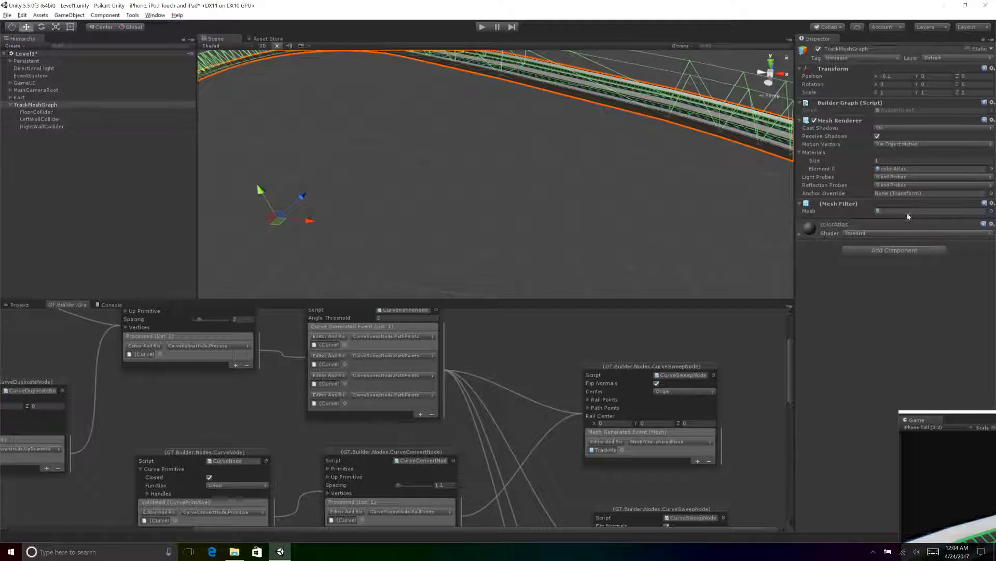
pyautogui.click(605, 450)
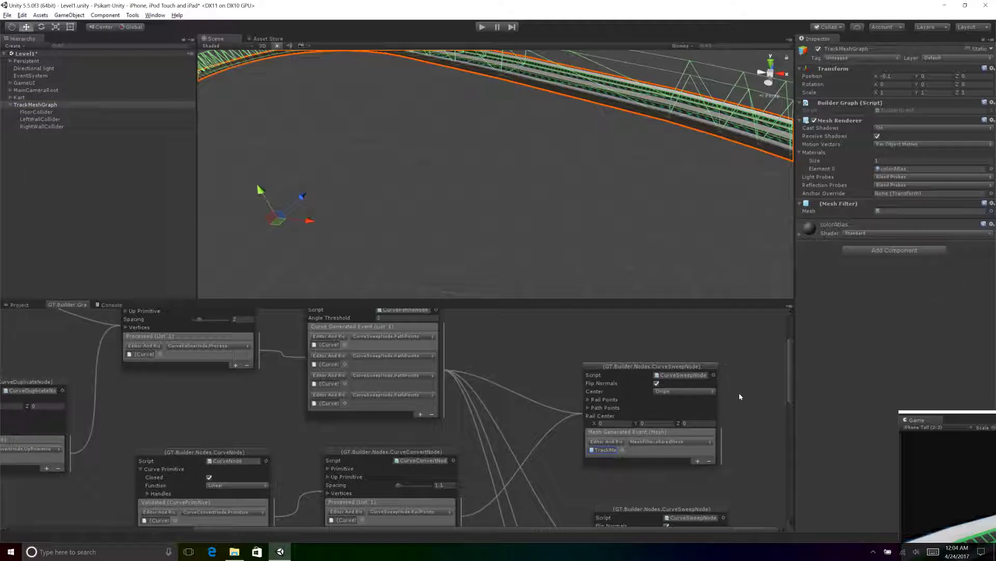
# Assign the FloorCollider object as the Mesh Generated Event target of the floor CurveSweepNode.
pyautogui.scroll(-5, 780, 453)
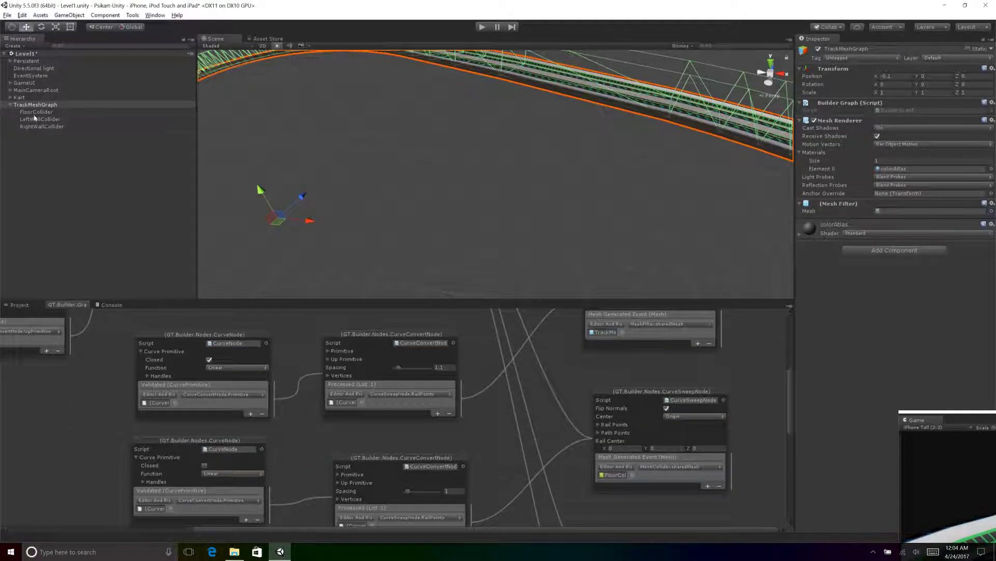
pyautogui.moveTo(39, 113); pyautogui.dragTo(615, 456)
pyautogui.moveTo(619, 480); pyautogui.dragTo(619, 480)
pyautogui.scroll(-5, 638, 499)
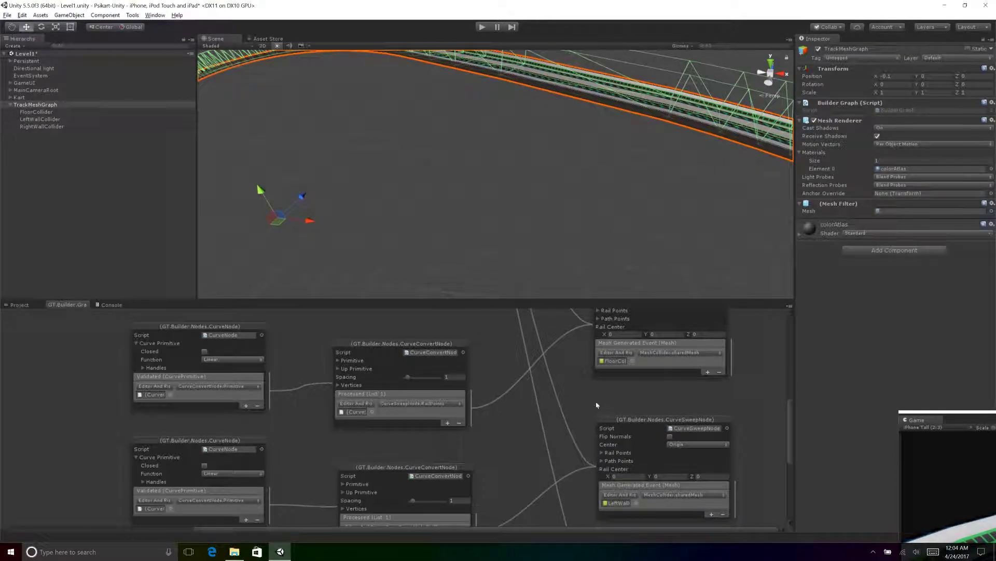
# Review the whole graph from the cubic Bezier CurveNode through the convert and refine nodes to the collider CurveSweepNodes.
pyautogui.scroll(6, 575, 392)
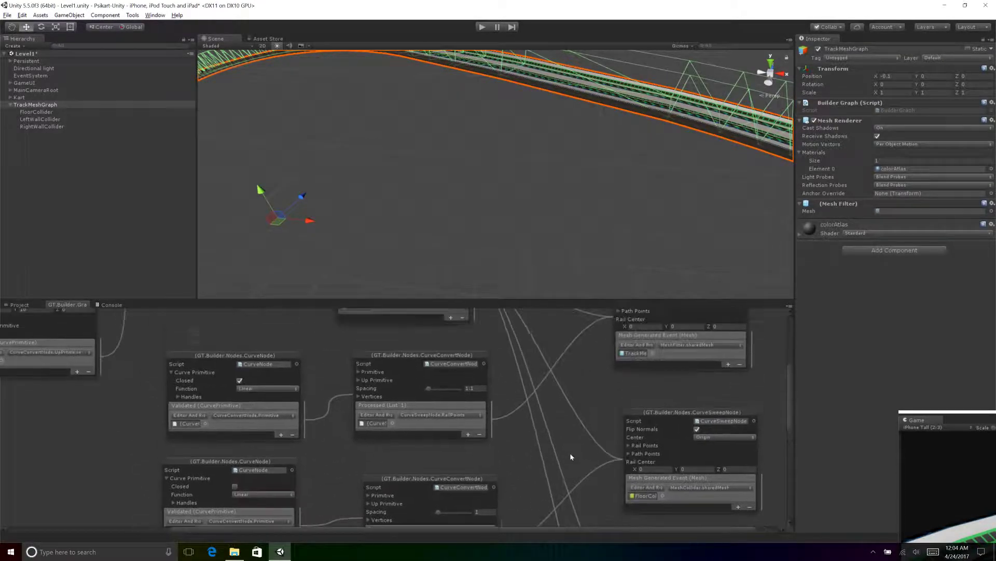
pyautogui.scroll(4, 560, 336)
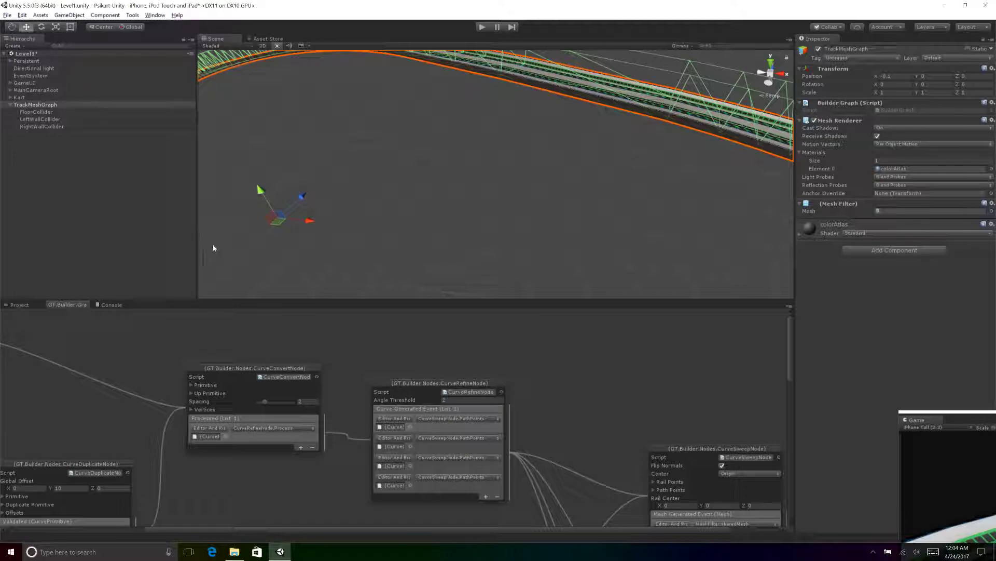
pyautogui.hscroll(-3, 363, 340)
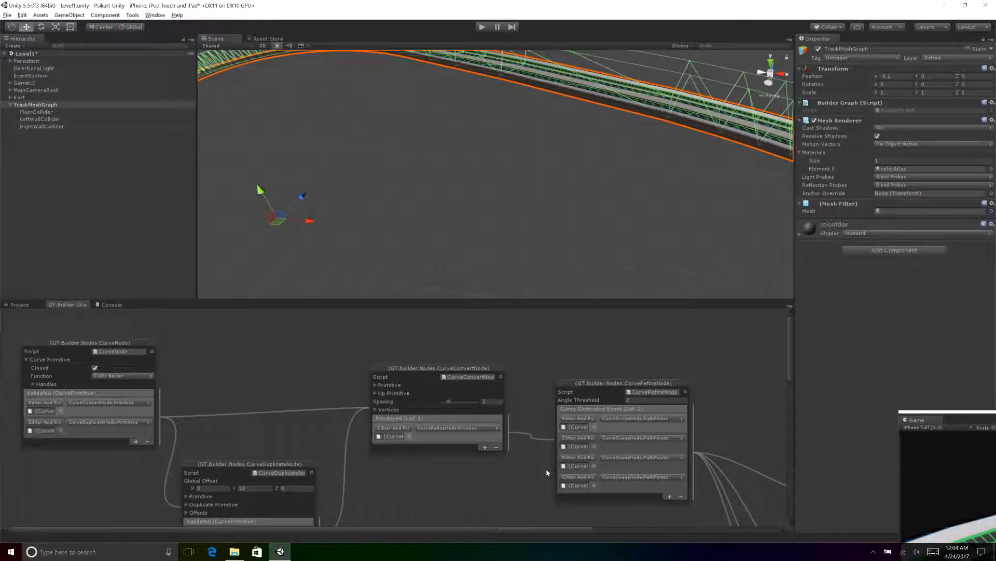
pyautogui.hscroll(1, 549, 469)
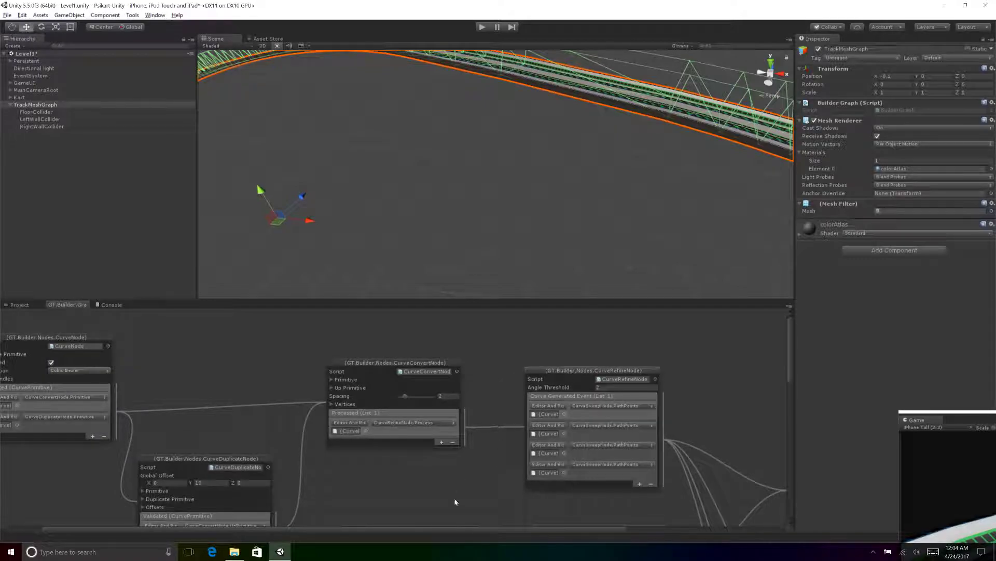
pyautogui.scroll(-3, 454, 497)
pyautogui.scroll(-3, 451, 401)
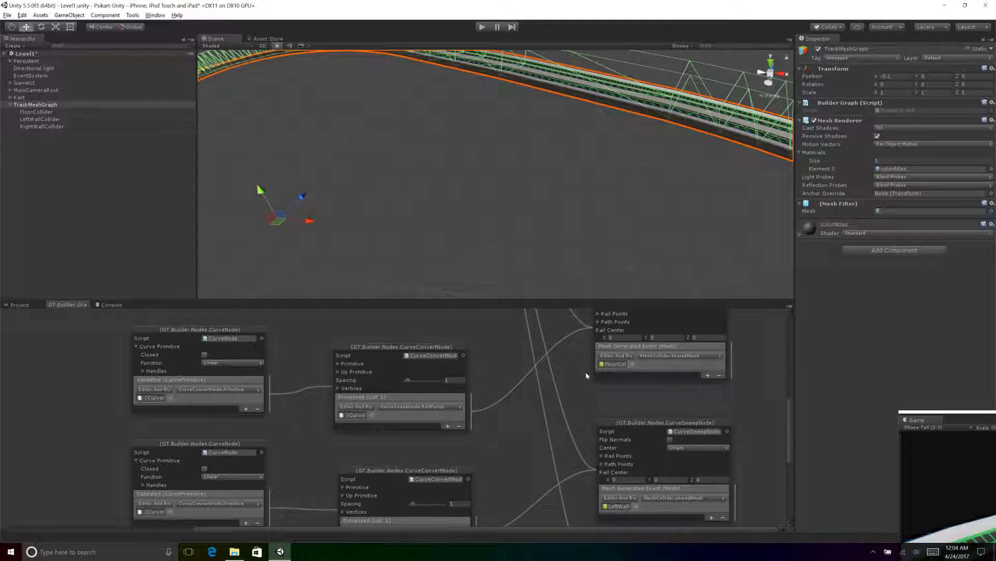
pyautogui.scroll(3, 572, 457)
pyautogui.scroll(-3, 552, 236)
# Select the cubic Bezier CurveNode and show its control points with the entire track in view.
pyautogui.keyDown('alt'); pyautogui.moveTo(552, 236); pyautogui.dragTo(503, 223, button='right'); pyautogui.keyUp('alt')
pyautogui.keyDown('alt'); pyautogui.moveTo(503, 223); pyautogui.dragTo(537, 347); pyautogui.keyUp('alt')
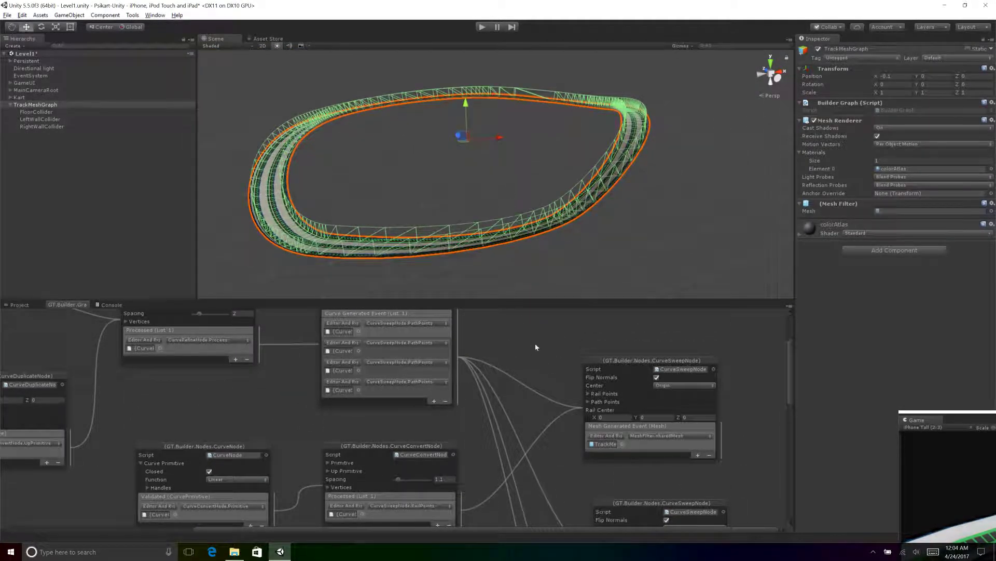
pyautogui.scroll(3, 536, 347)
pyautogui.click(132, 344)
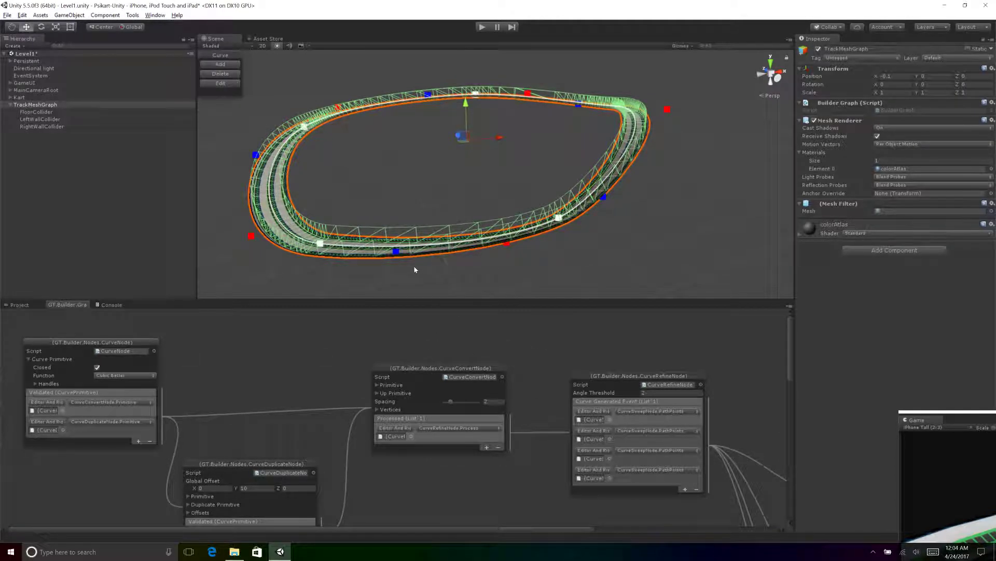
# Try to pull the track curve's near-left control point toward the middle of the loop, and undo the move.
pyautogui.keyDown('alt'); pyautogui.moveTo(415, 264); pyautogui.dragTo(316, 266); pyautogui.keyUp('alt')
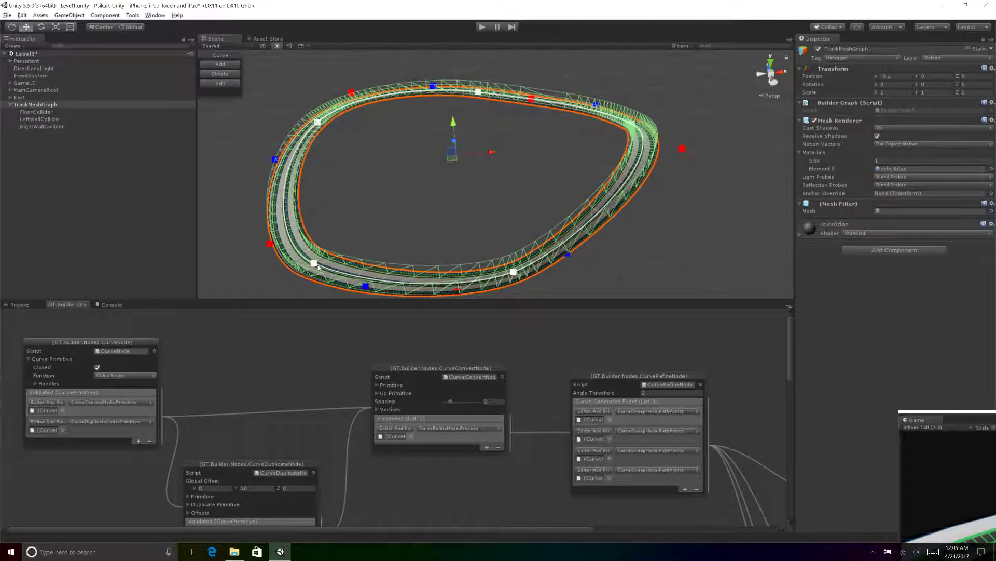
pyautogui.click(220, 85)
pyautogui.moveTo(313, 263); pyautogui.dragTo(471, 173)
pyautogui.hotkey('ctrl', 'z')
pyautogui.click(306, 355)
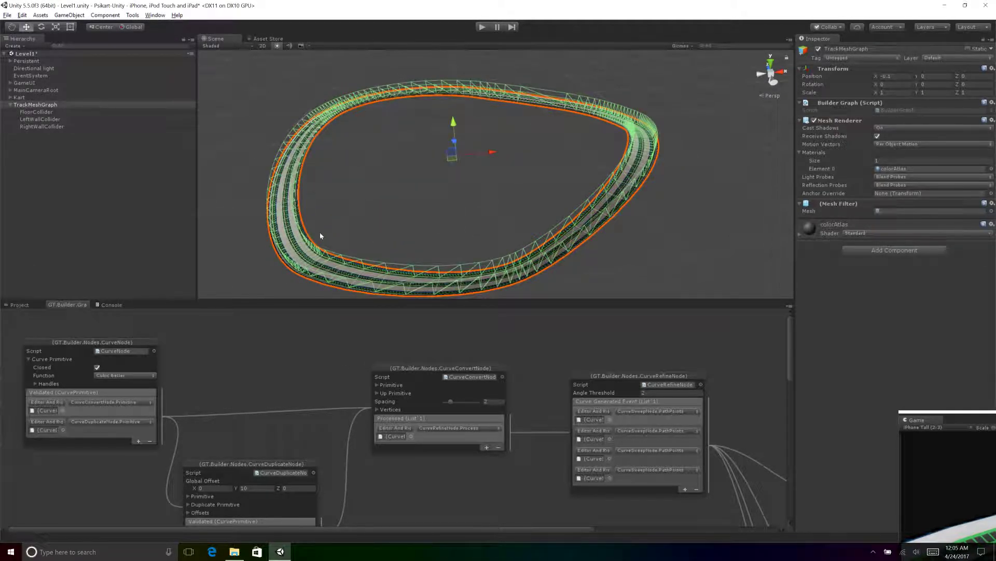
# Open the CurveRefineNode's script from the graph in Visual Studio.
pyautogui.moveTo(435, 368); pyautogui.dragTo(427, 348, button='middle')
pyautogui.moveTo(611, 347); pyautogui.dragTo(446, 358, button='middle')
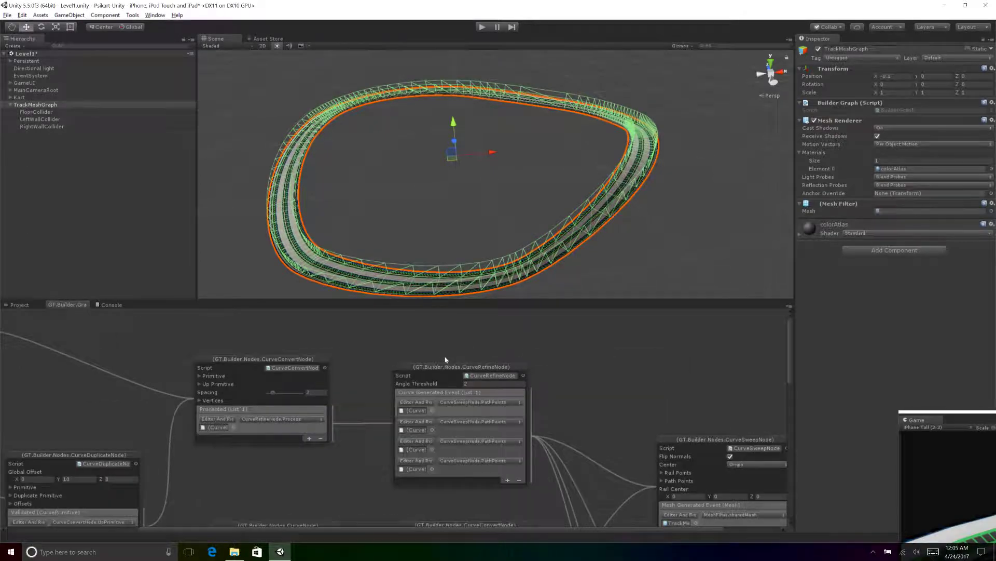
pyautogui.click(490, 377)
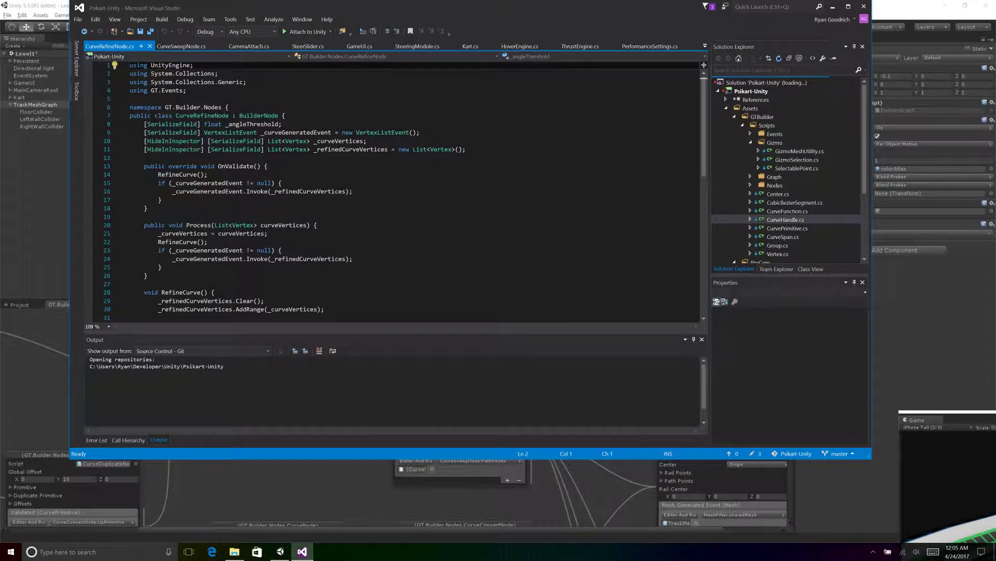
# Examine the Process method, the _curveGeneratedEvent declaration and the RefineCurve loop in CurveRefineNode.cs, highlighting the method signature and the event declaration.
pyautogui.scroll(-1, 405, 193)
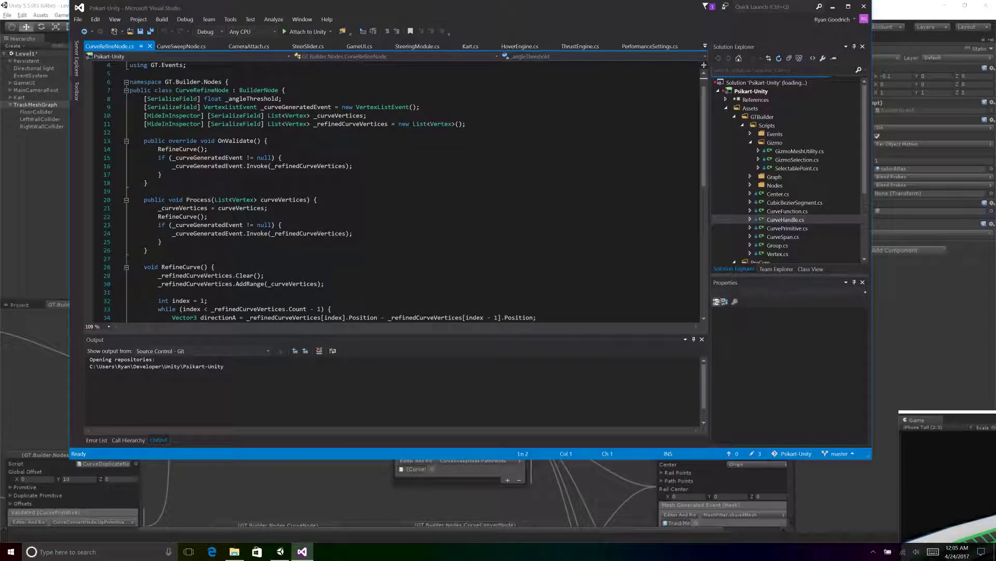
pyautogui.scroll(-1, 394, 192)
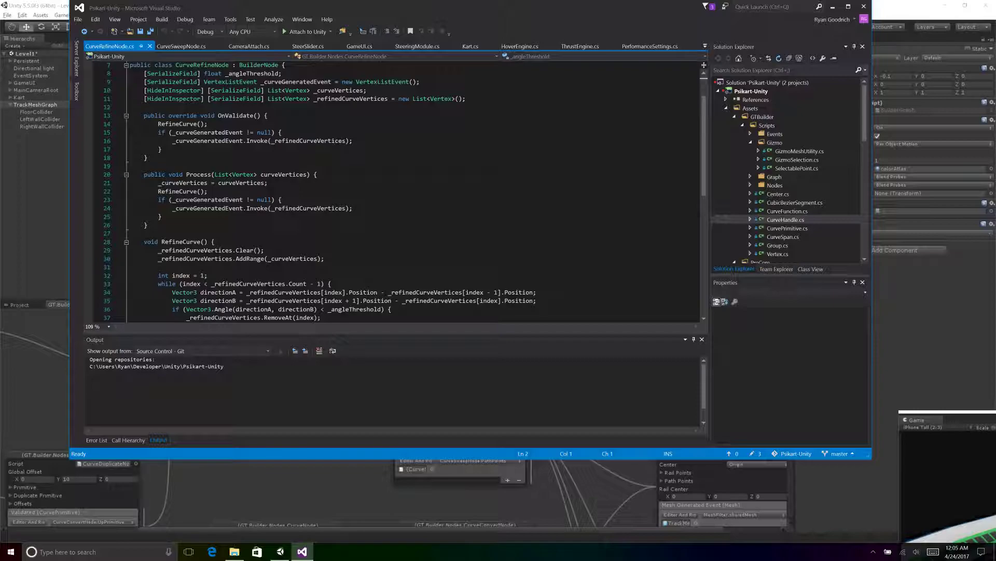
pyautogui.moveTo(144, 174); pyautogui.dragTo(317, 174)
pyautogui.scroll(1, 394, 192)
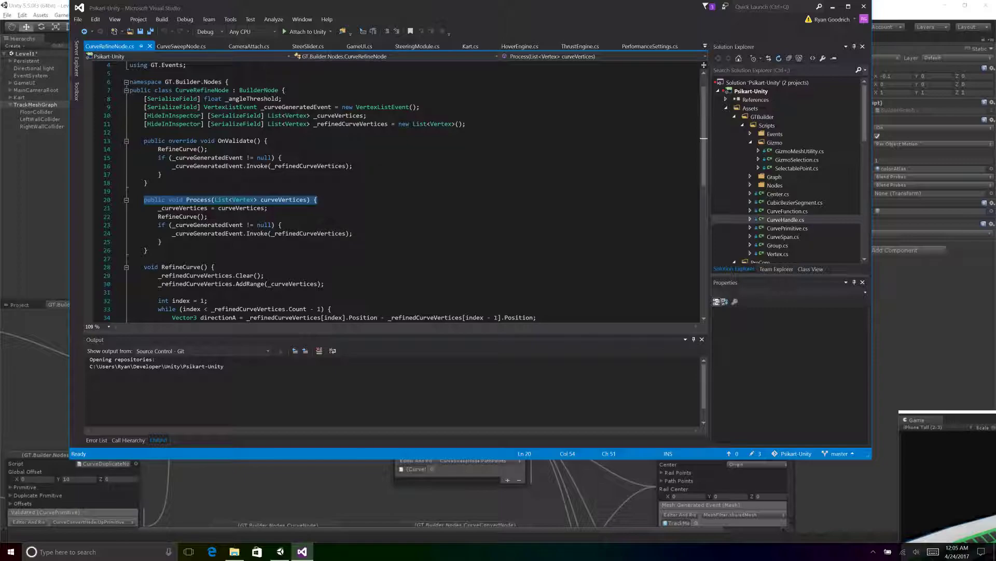
pyautogui.moveTo(204, 107); pyautogui.dragTo(420, 107)
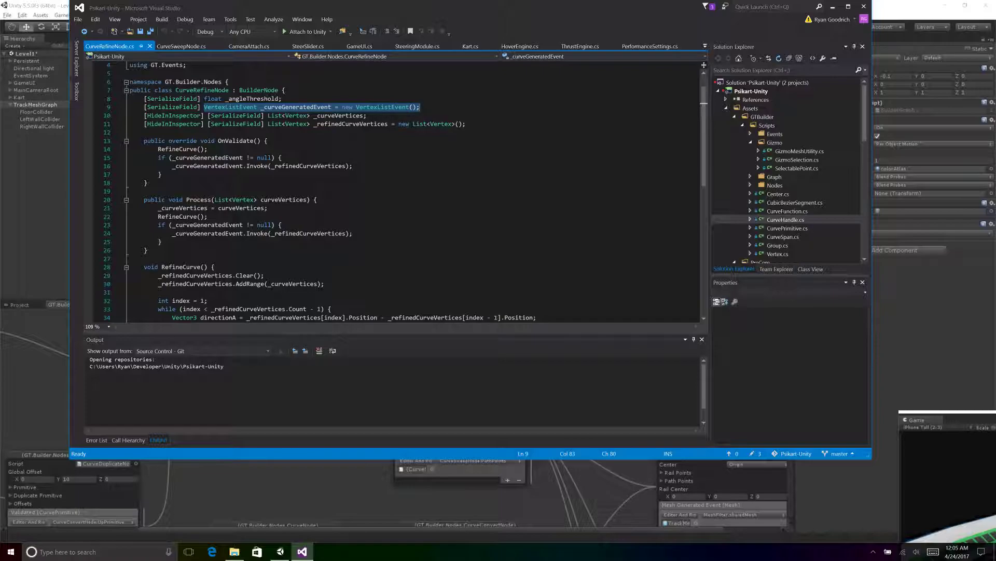
pyautogui.scroll(-4, 395, 192)
# Switch back to Unity and move the floating Game view fully on screen beside the track scene.
pyautogui.click(942, 4)
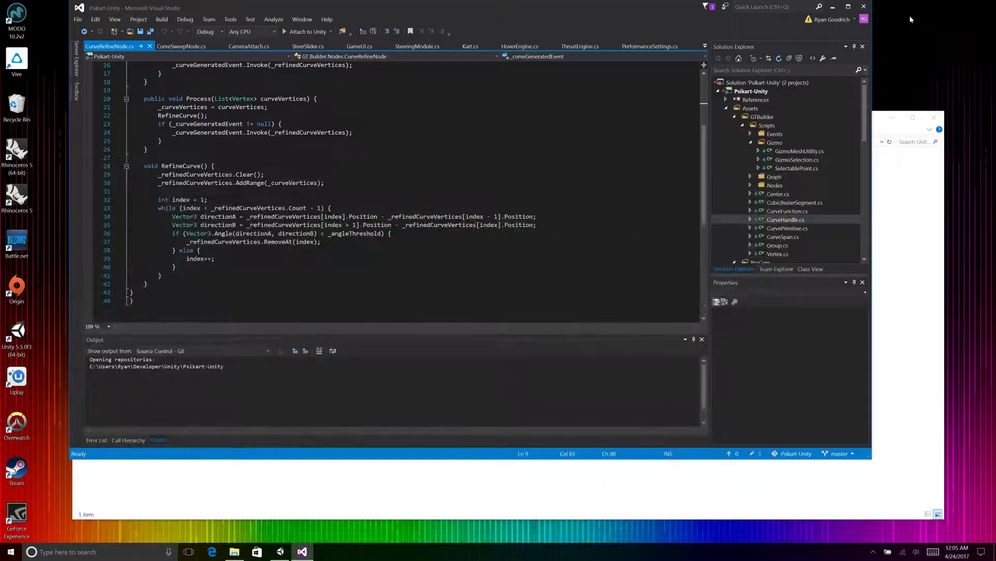
pyautogui.click(281, 551)
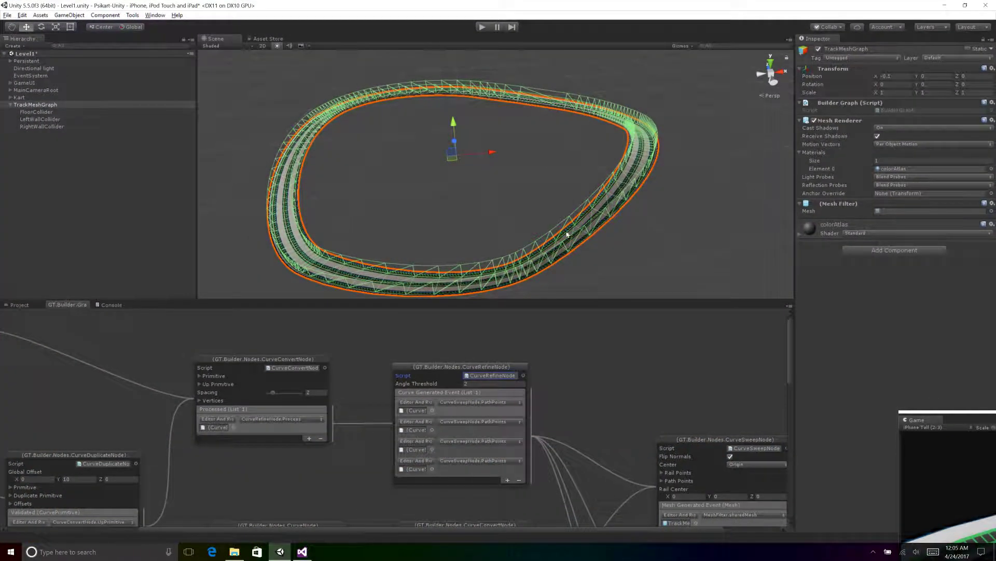
pyautogui.moveTo(980, 423); pyautogui.dragTo(718, 154)
pyautogui.moveTo(657, 48); pyautogui.dragTo(684, 43)
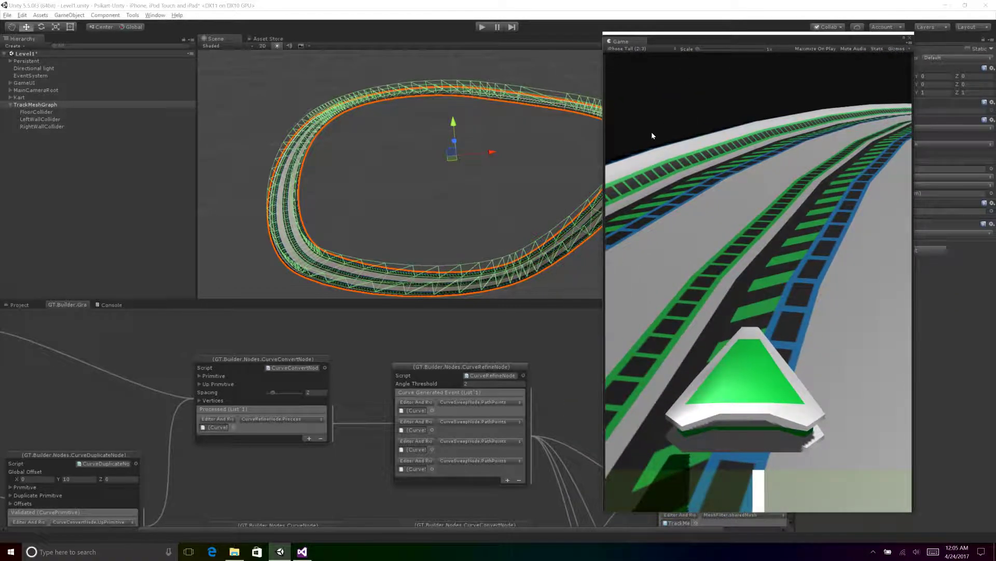
# Play-test the level by steering the kart around the generated track, and stop play mode.
pyautogui.click(483, 28)
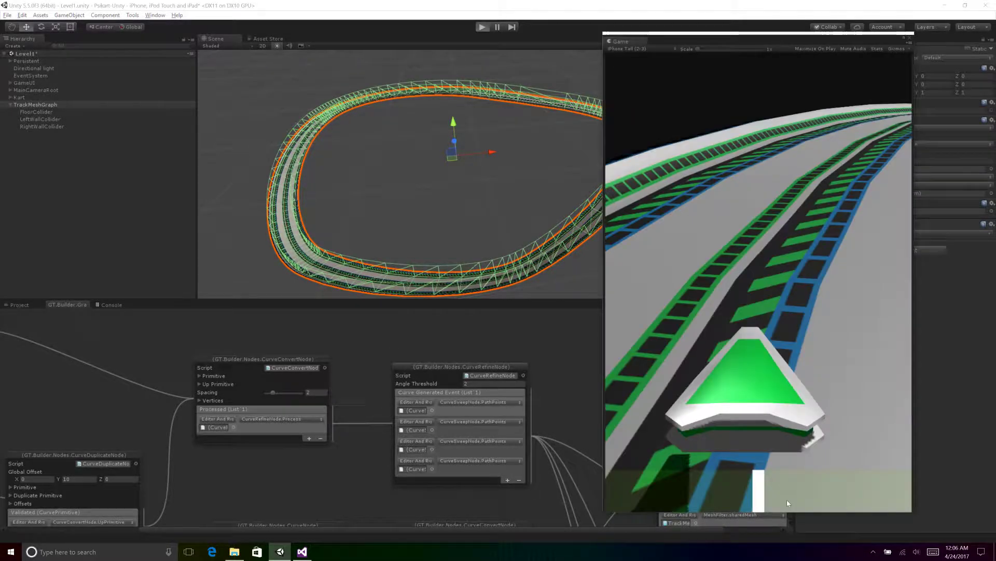
pyautogui.moveTo(788, 497); pyautogui.dragTo(702, 493)
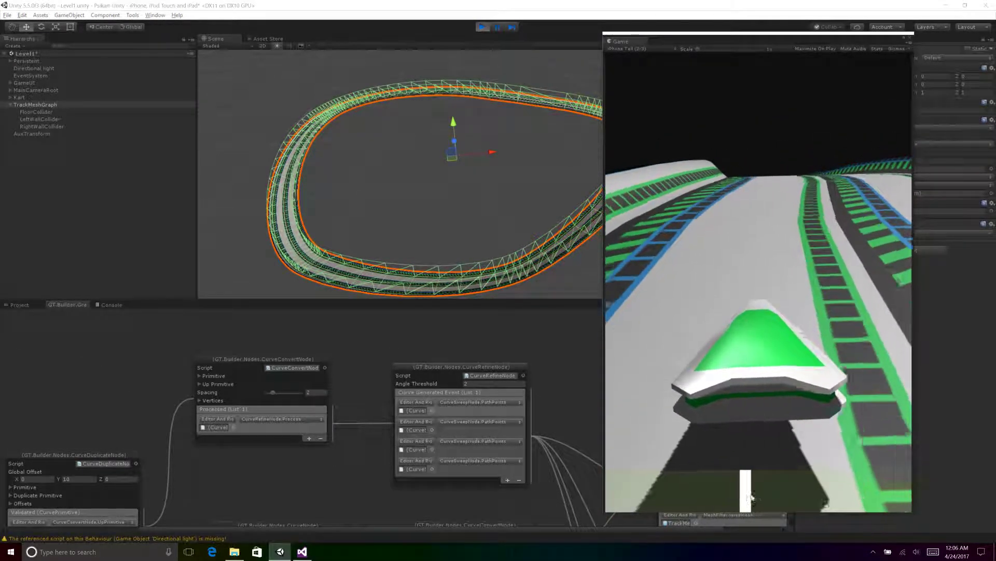
pyautogui.moveTo(731, 497); pyautogui.dragTo(864, 498)
pyautogui.moveTo(802, 489)
pyautogui.mouseDown()
pyautogui.moveTo(731, 496)
pyautogui.moveTo(872, 498)
pyautogui.moveTo(772, 493)
pyautogui.moveTo(787, 494)
pyautogui.mouseUp()
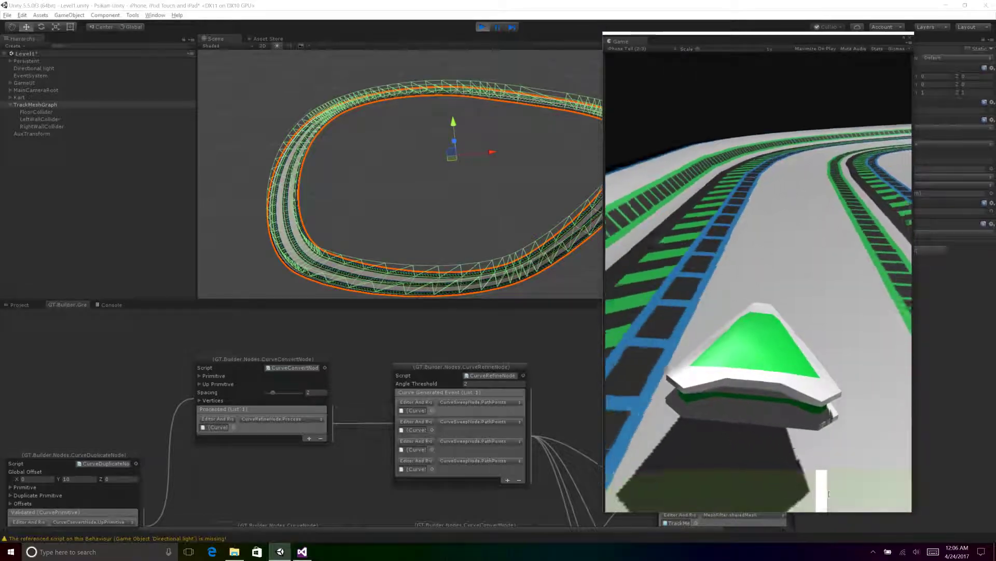
pyautogui.moveTo(792, 495); pyautogui.dragTo(757, 496)
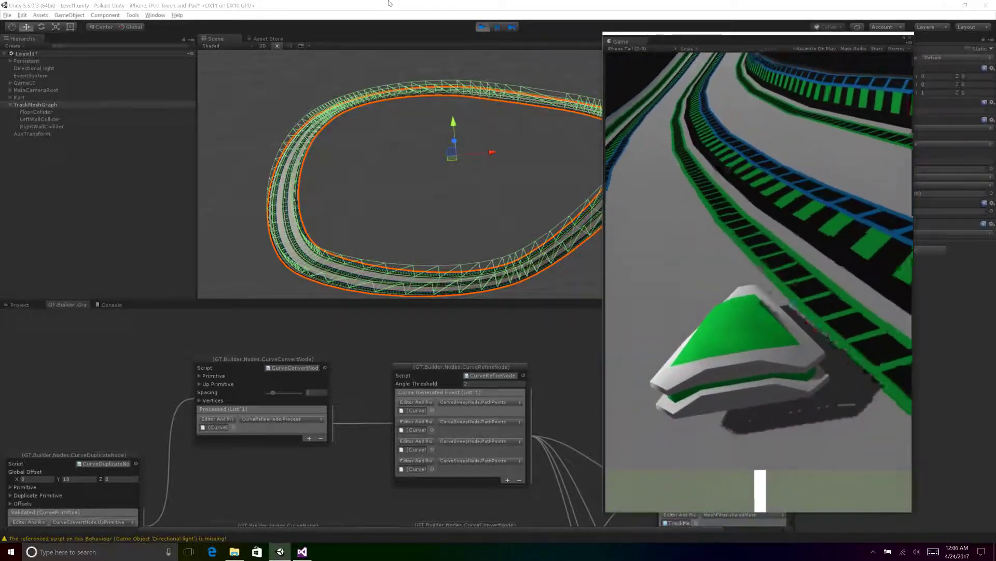
pyautogui.click(483, 27)
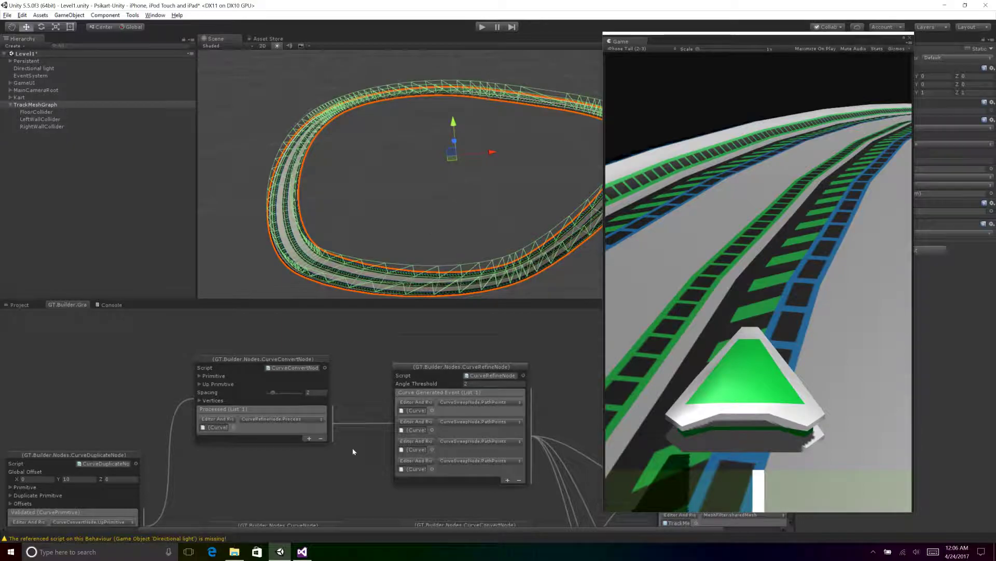